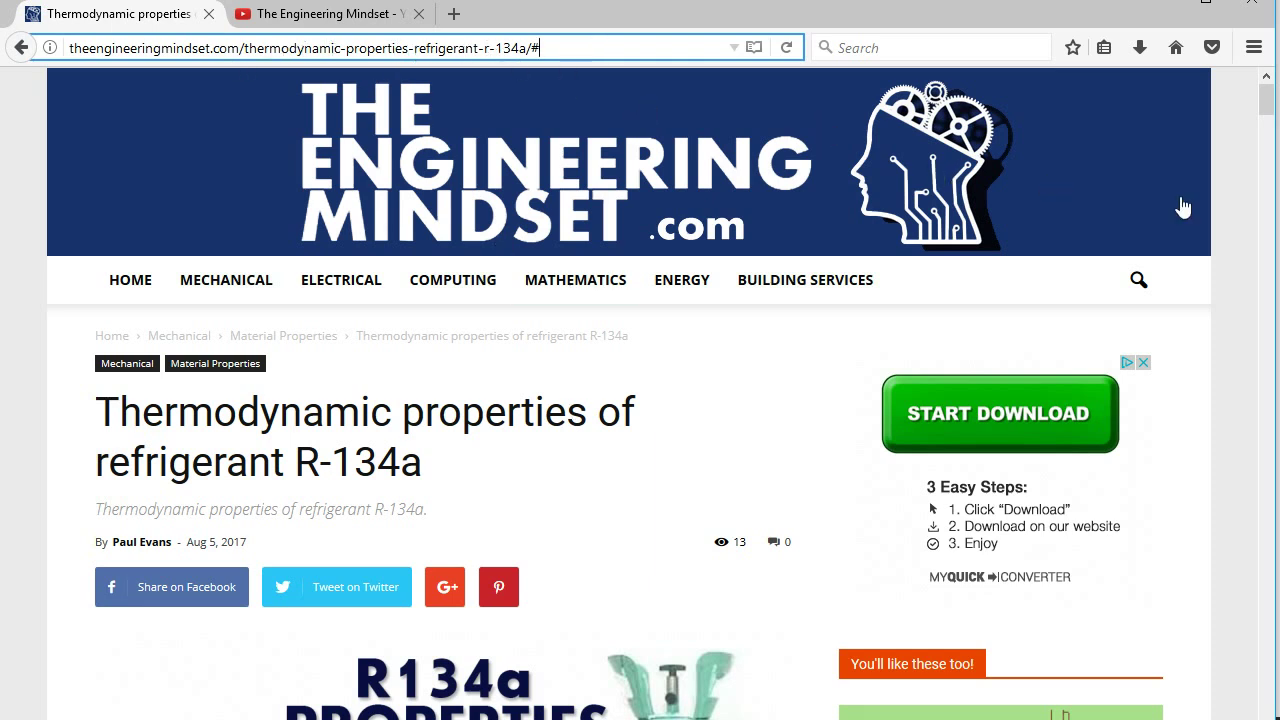
Locate the Saturated Refrigerant R134a table on the R-134a properties page and highlight its 320 kPa row
drag(1267, 106, 1272, 173)
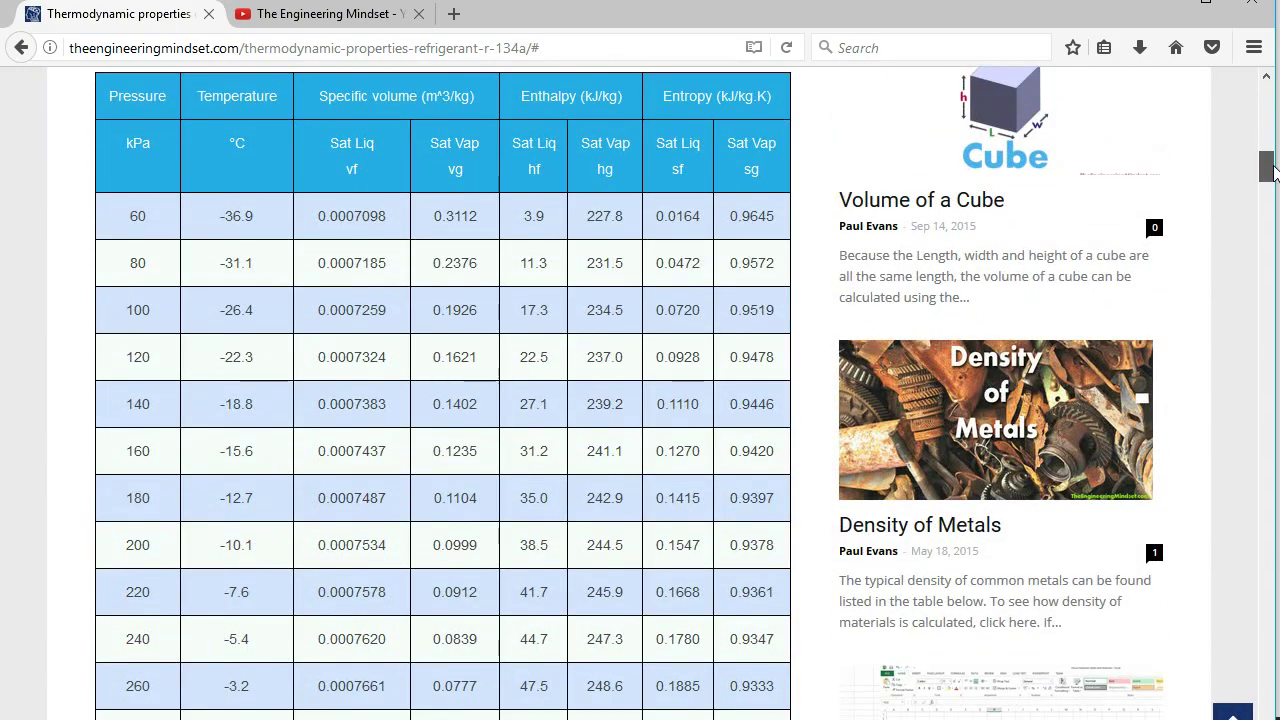
scroll(232, 292, up, 3)
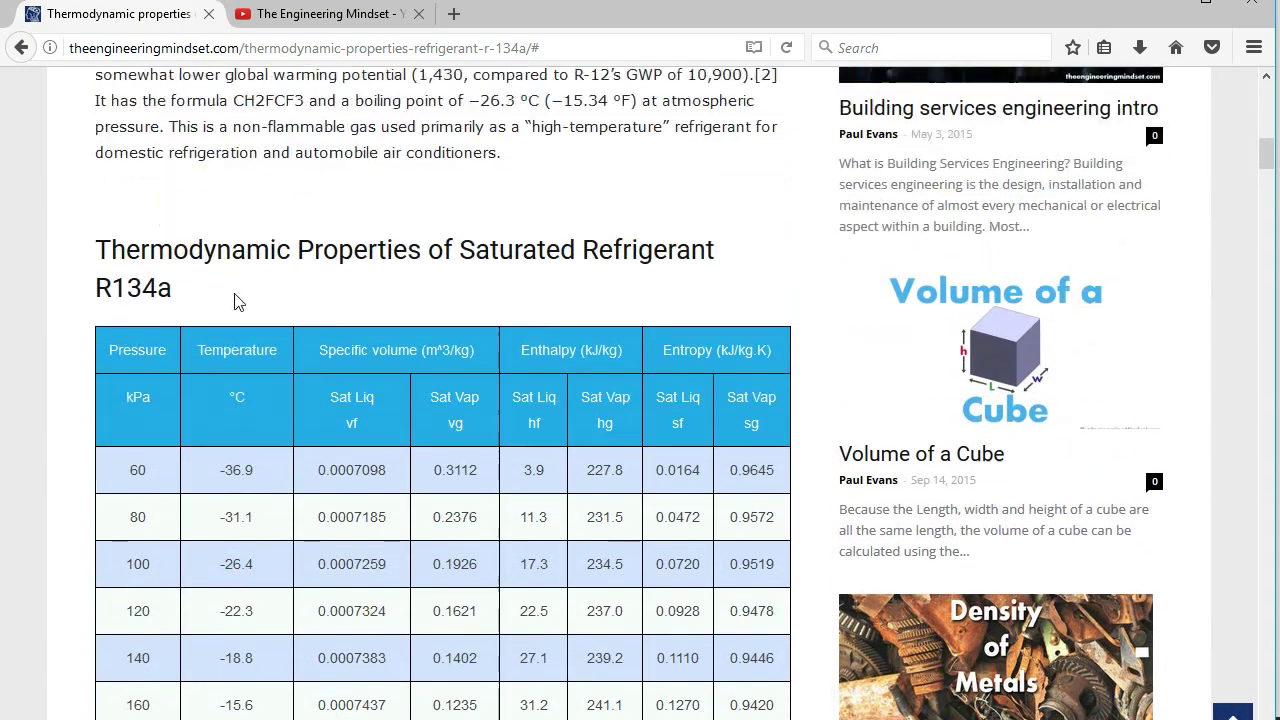
drag(462, 338, 780, 345)
click(215, 364)
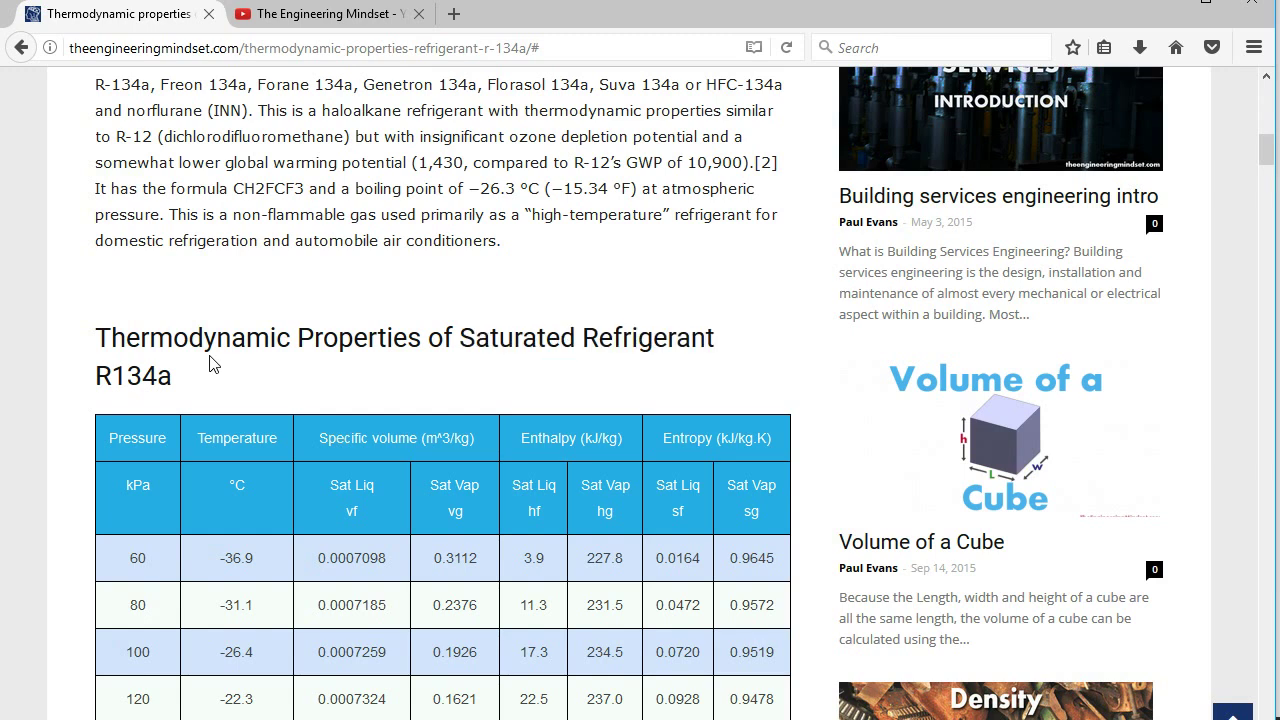
scroll(236, 350, down, 2)
scroll(183, 385, down, 2)
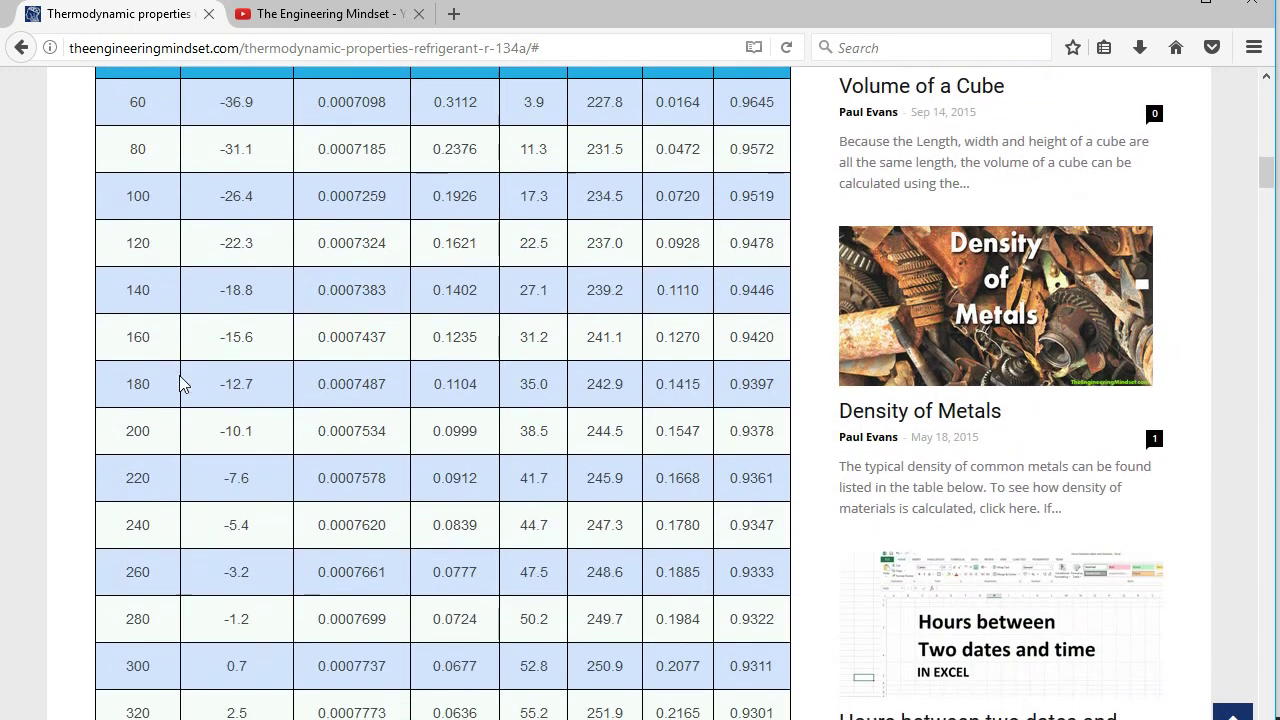
scroll(168, 580, down, 2)
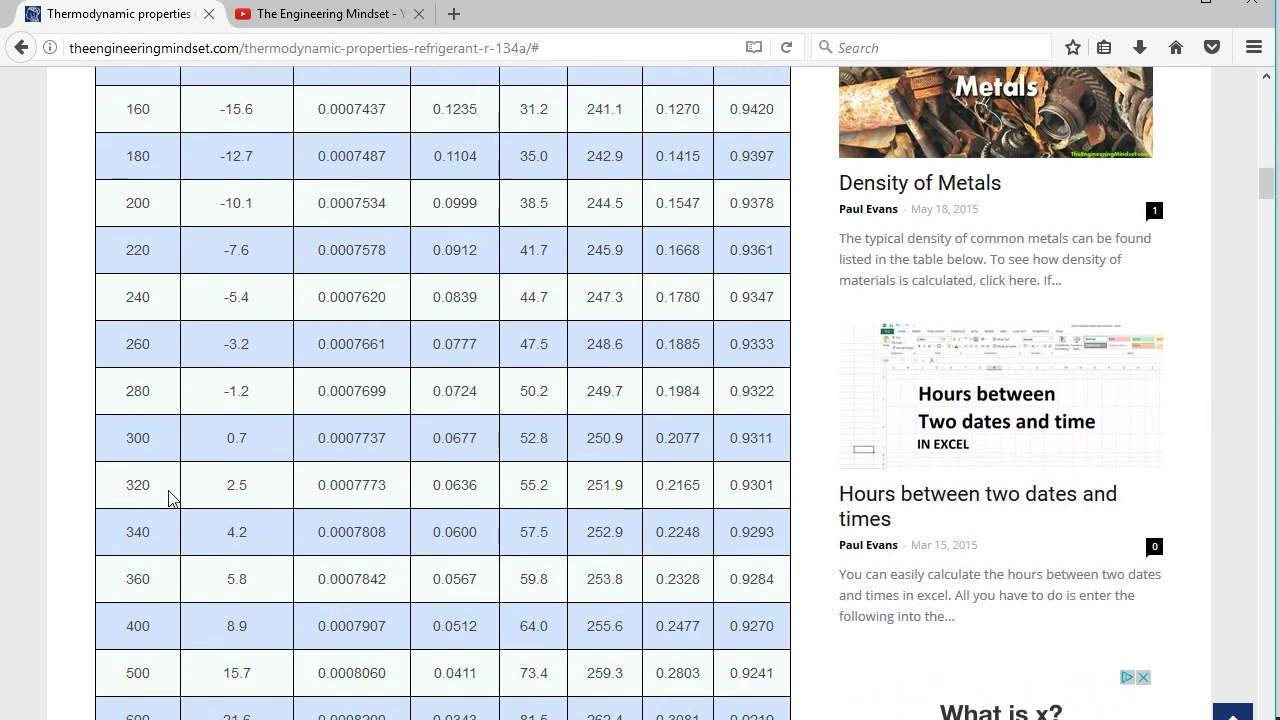
drag(122, 484, 786, 489)
scroll(790, 492, up, 1)
scroll(790, 492, up, 2)
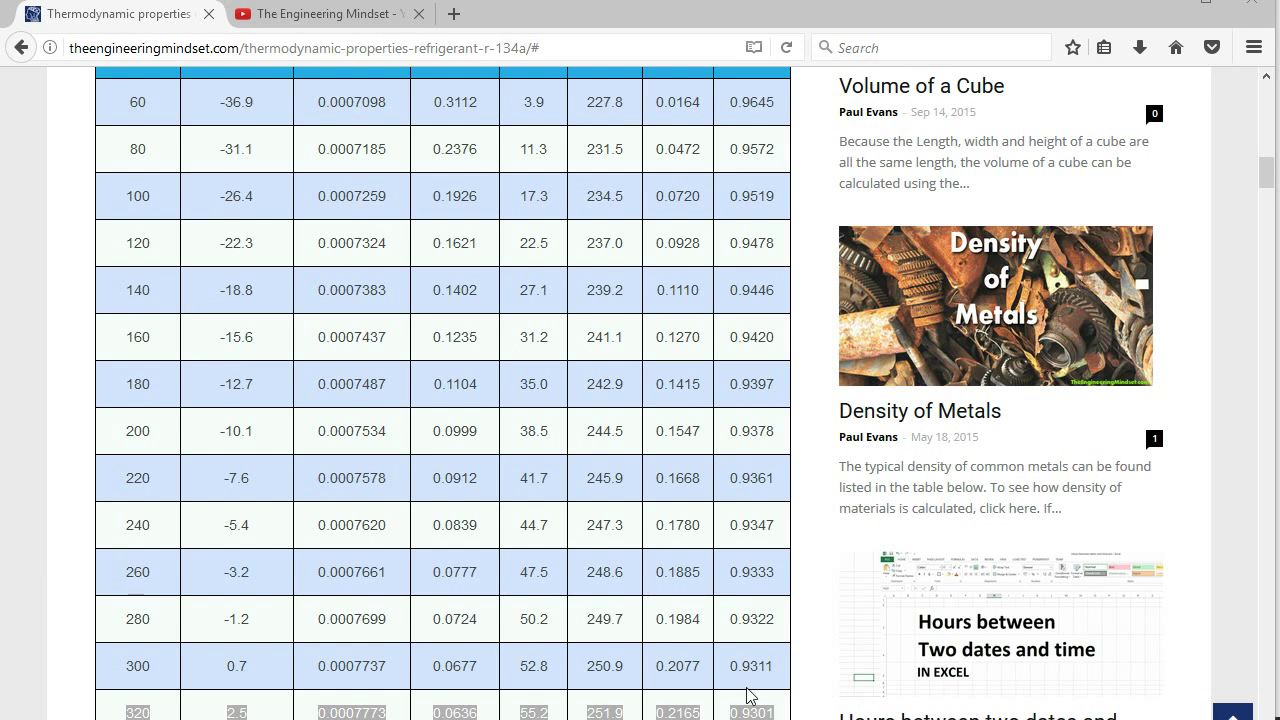
drag(785, 710, 122, 712)
scroll(201, 688, down, 4)
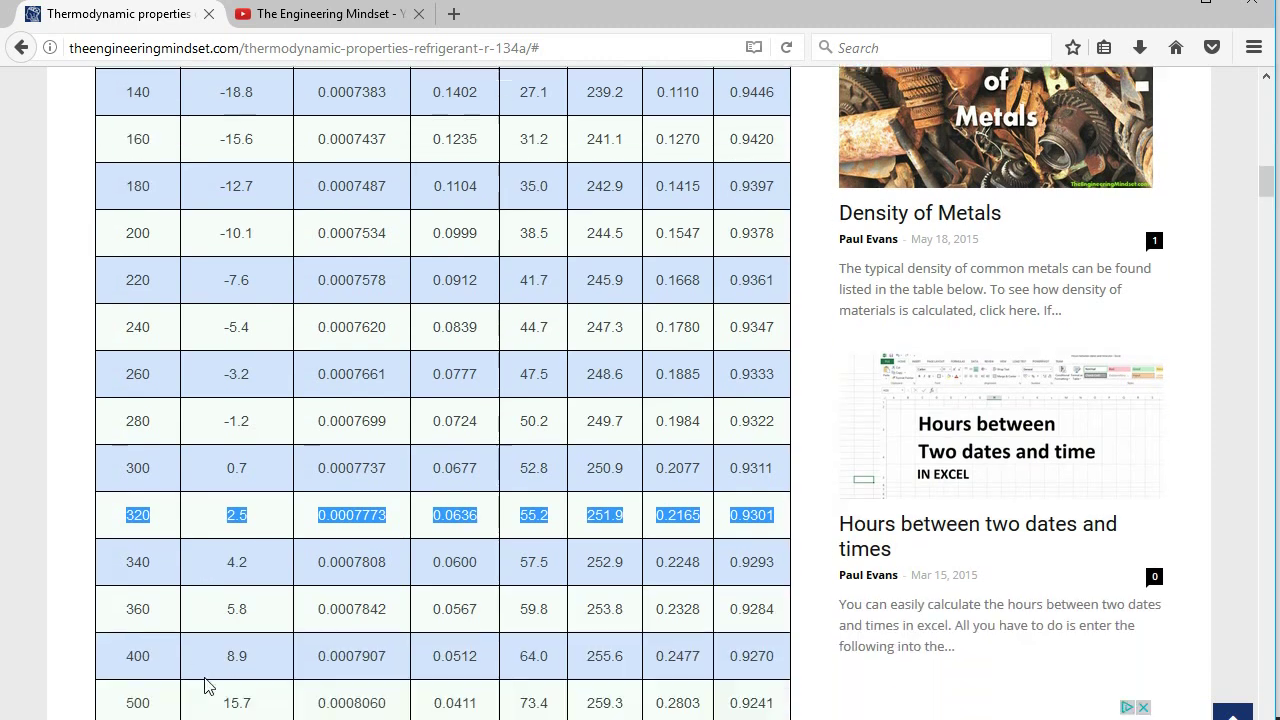
Highlight the saturated vapour entropy, saturated vapour enthalpy and temperature in the 320 kPa row one after another
scroll(336, 477, up, 8)
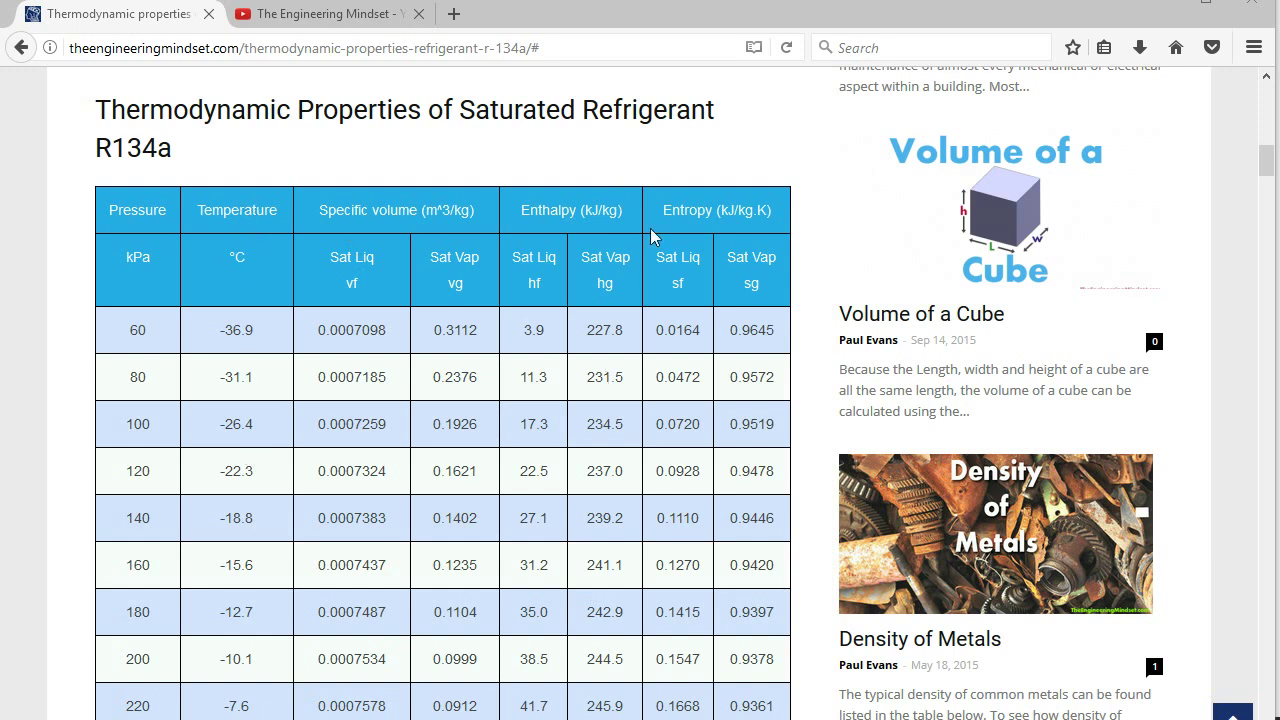
scroll(725, 305, down, 10)
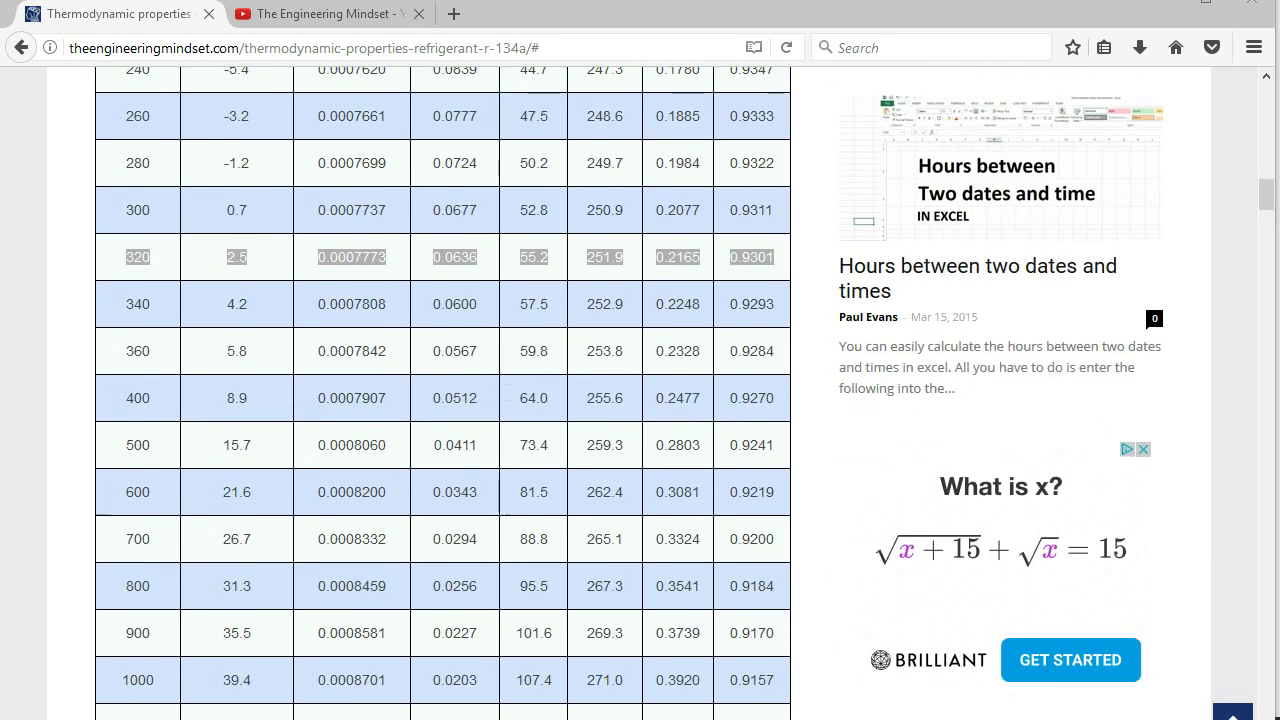
click(781, 278)
scroll(786, 340, up, 1)
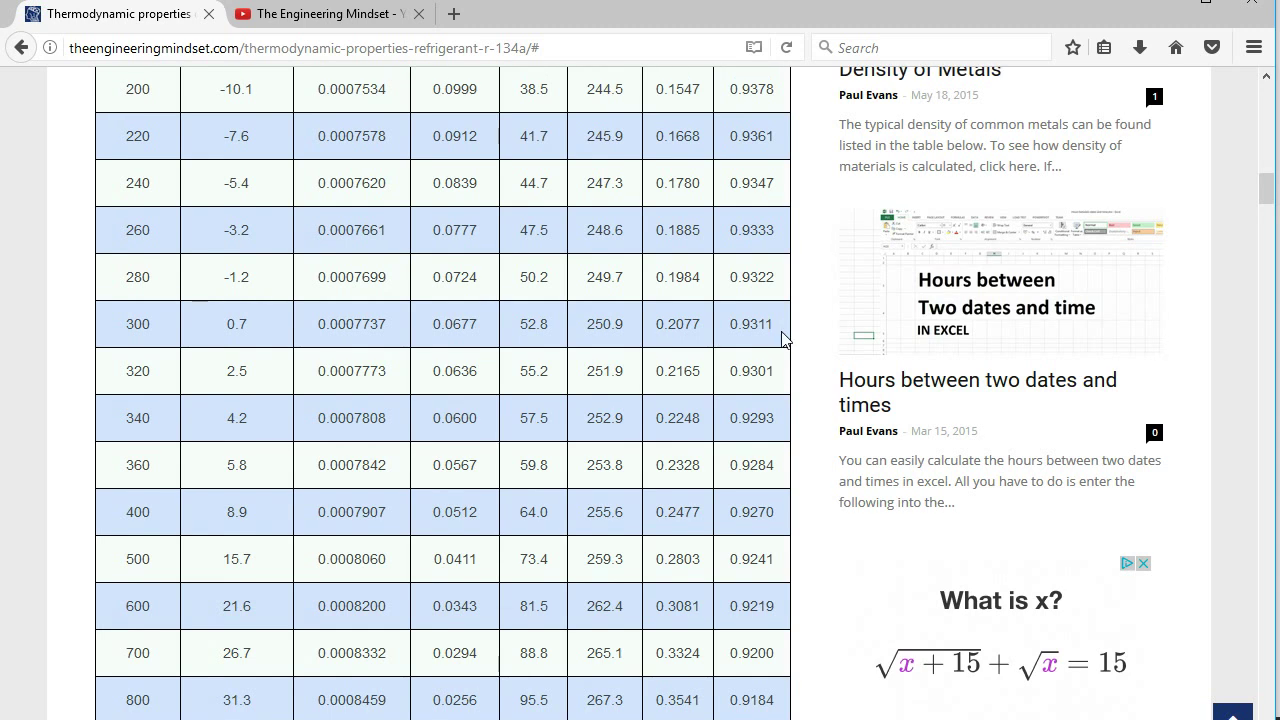
drag(779, 382, 735, 372)
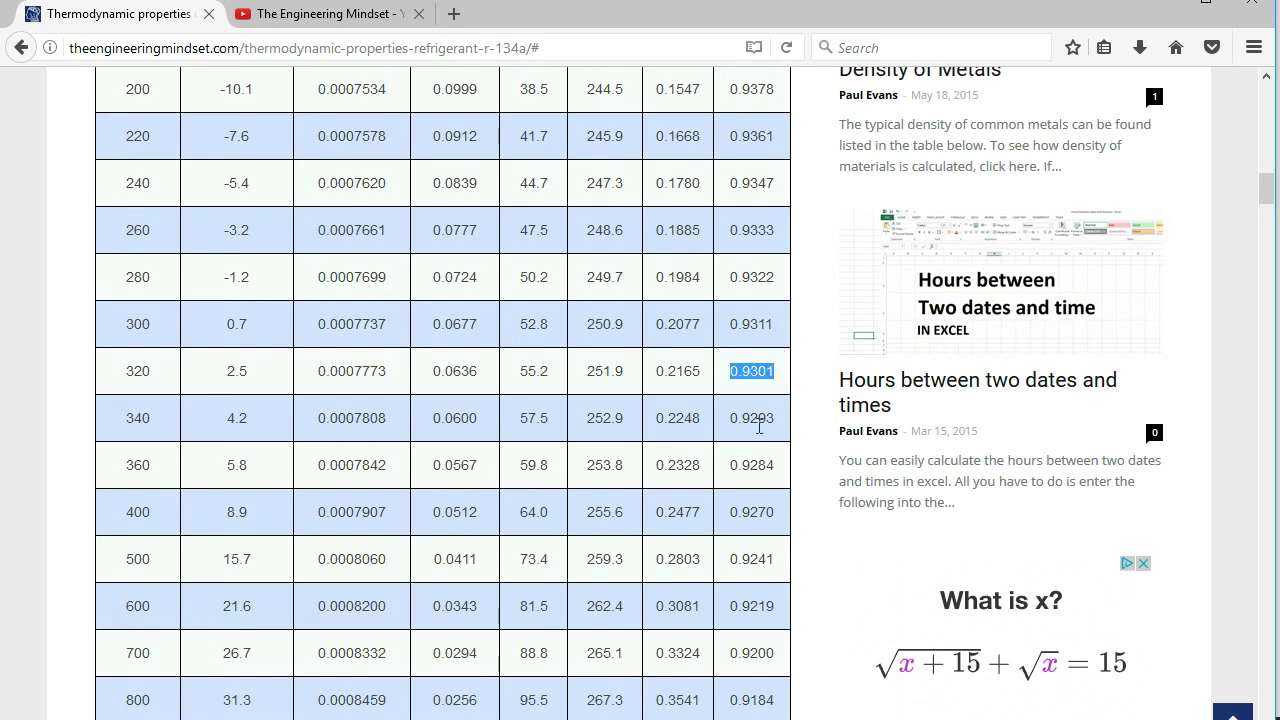
click(617, 372)
double_click(617, 372)
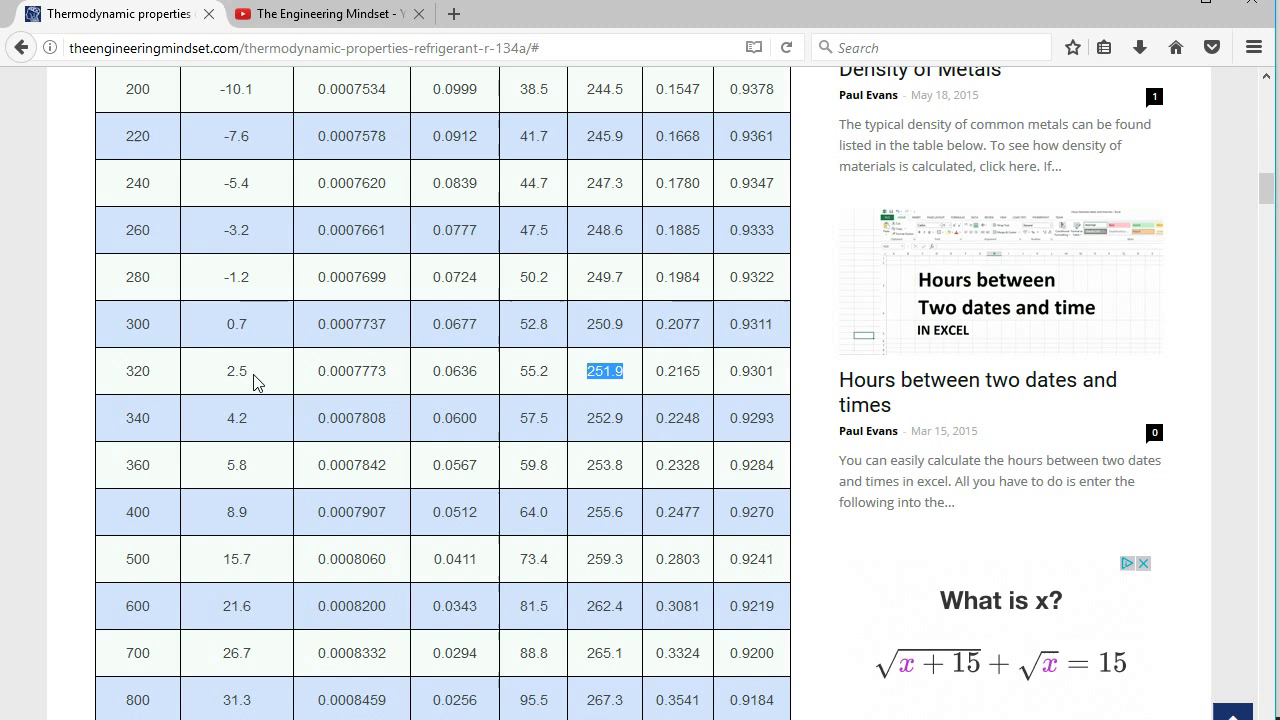
drag(251, 377, 183, 366)
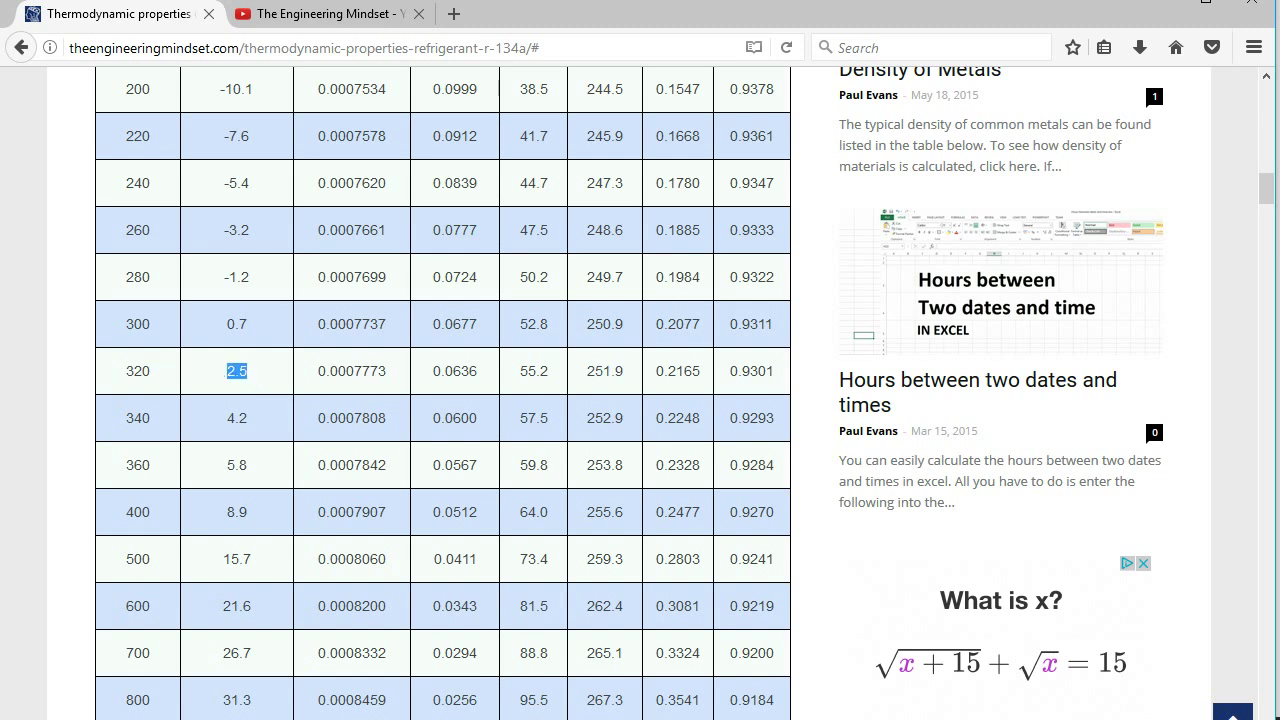
Zoom the page out to 80% and copy the saturated vapour entropy 0.9301 from the 320 kPa row
key(ctrl+minus)
key(ctrl+minus)
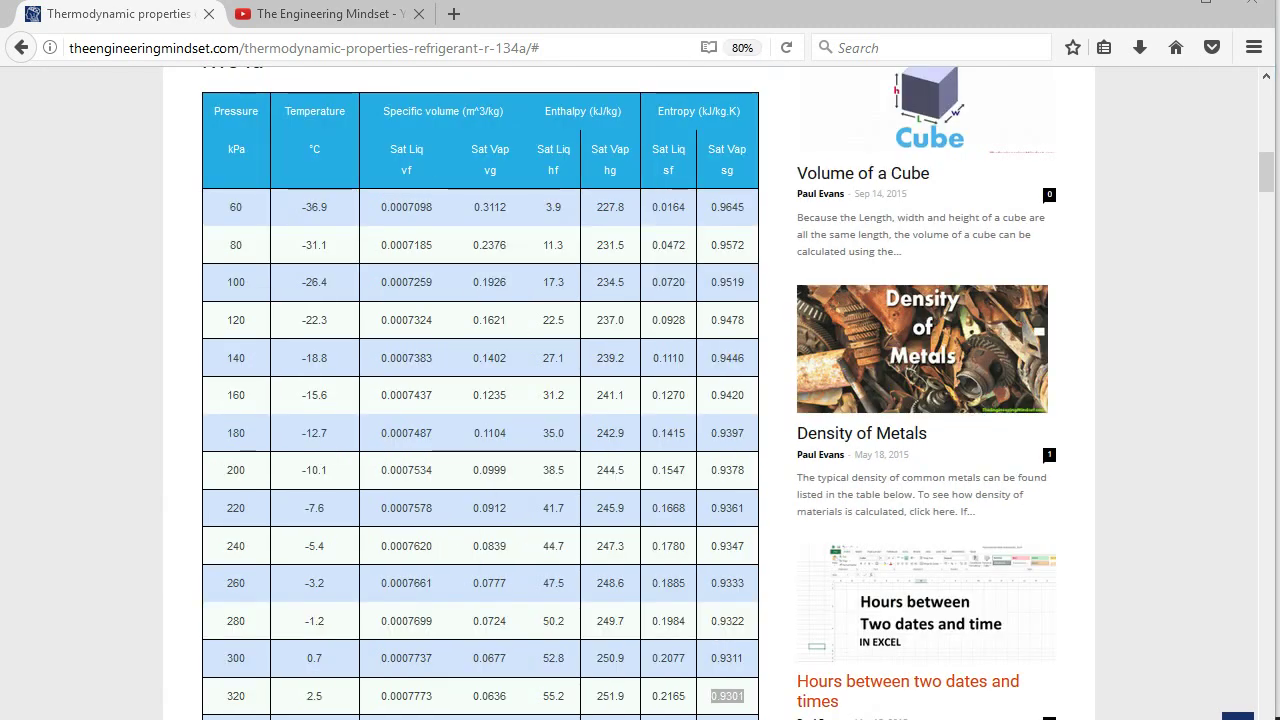
drag(744, 697, 710, 697)
key(ctrl+c)
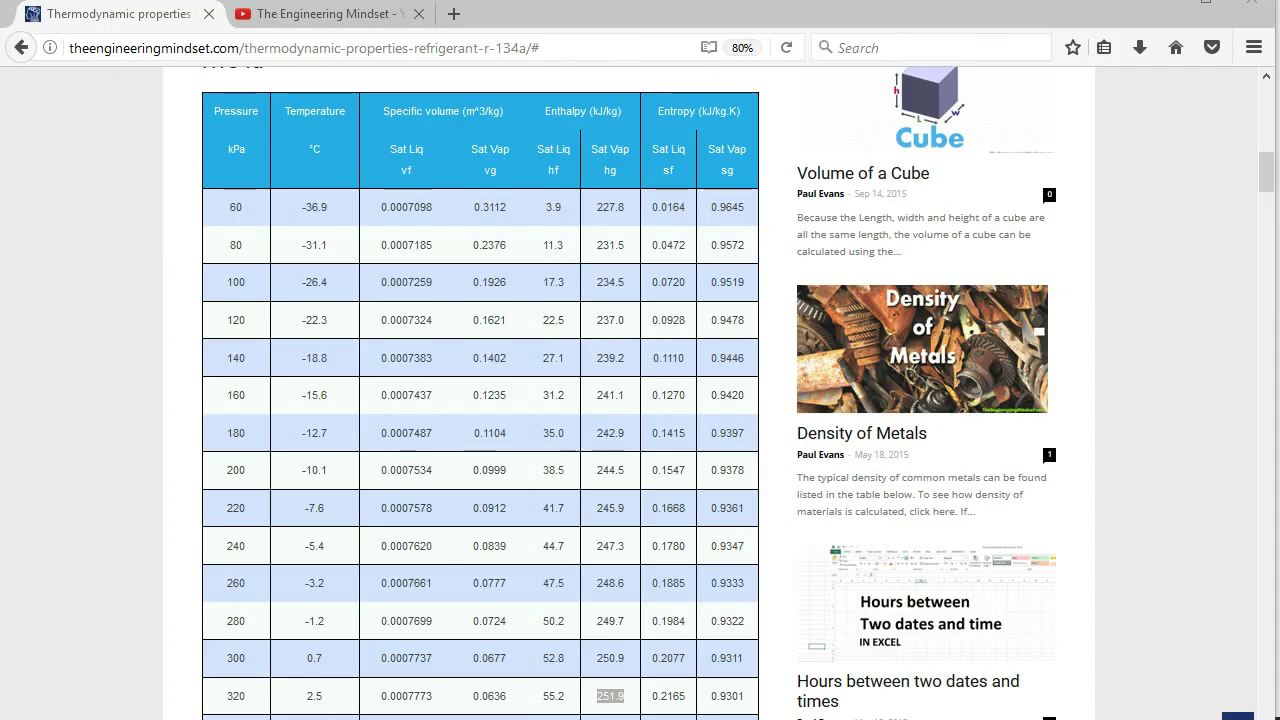
click(610, 696)
double_click(610, 696)
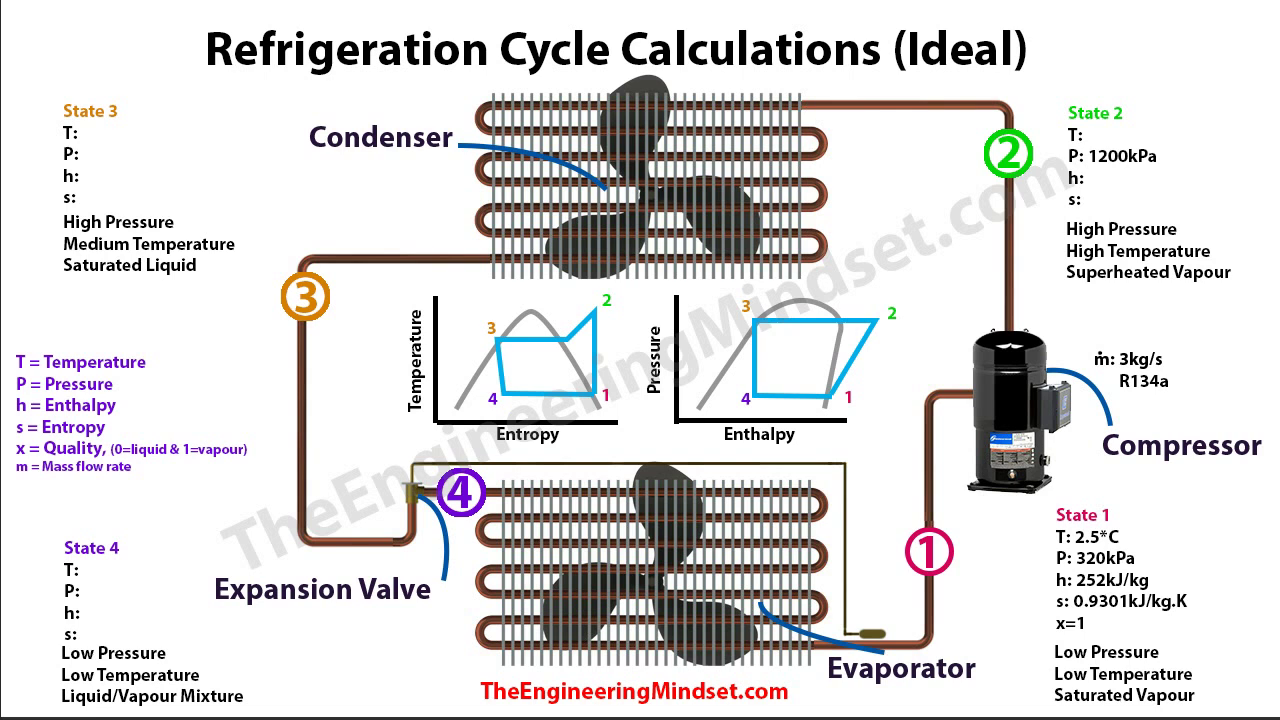
text(0.9301kJ/kg.K)
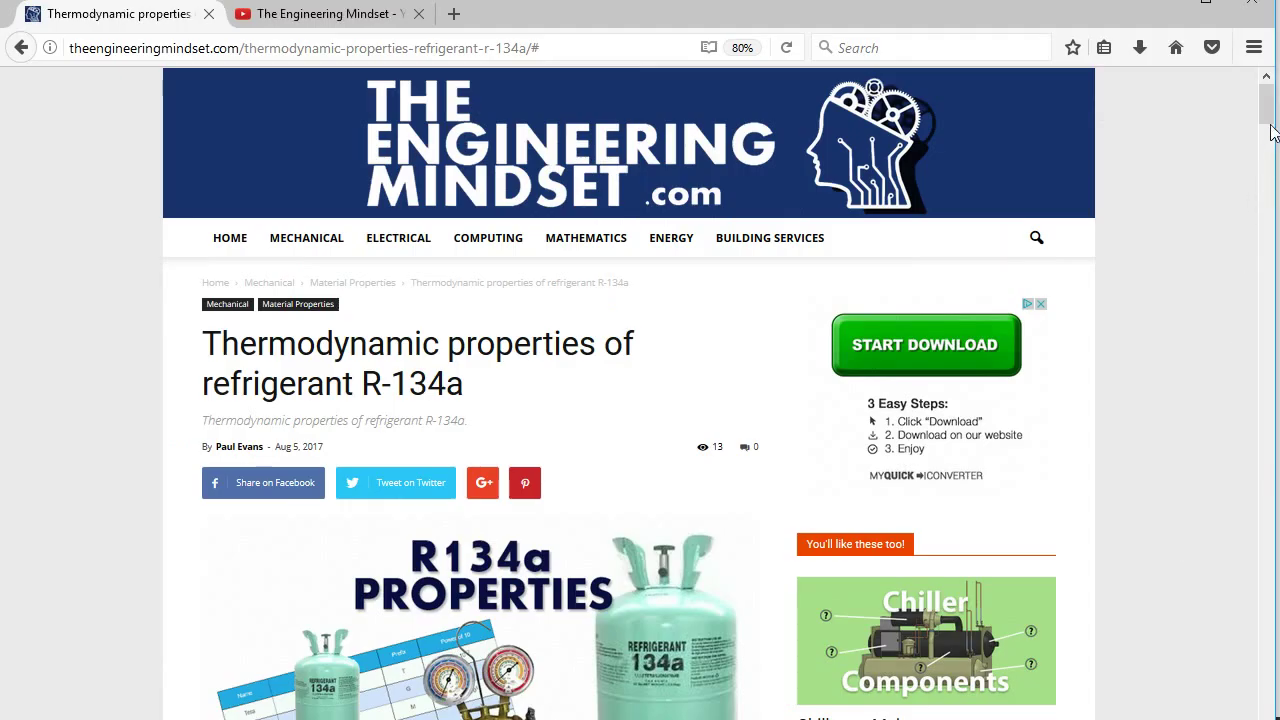
Locate the superheated R134a table for 1,200 kPa and highlight its 50 °C and 60 °C rows
drag(1268, 105, 1267, 240)
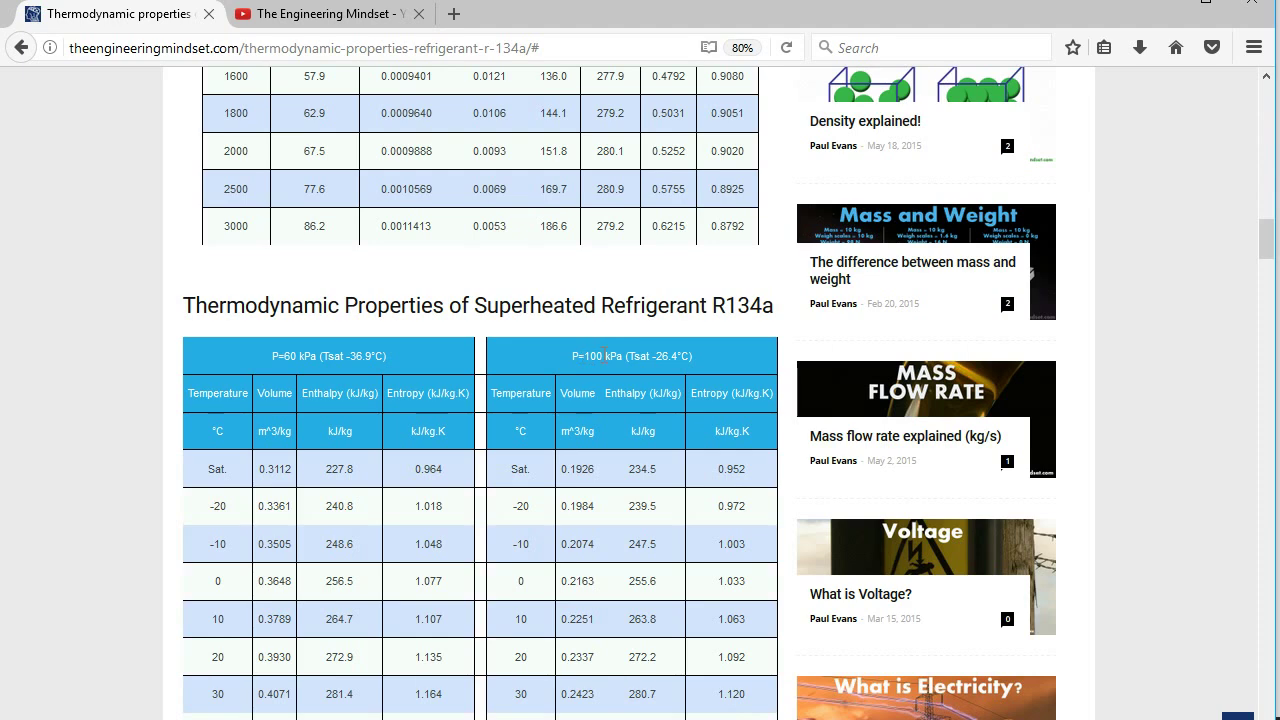
drag(1267, 240, 1250, 537)
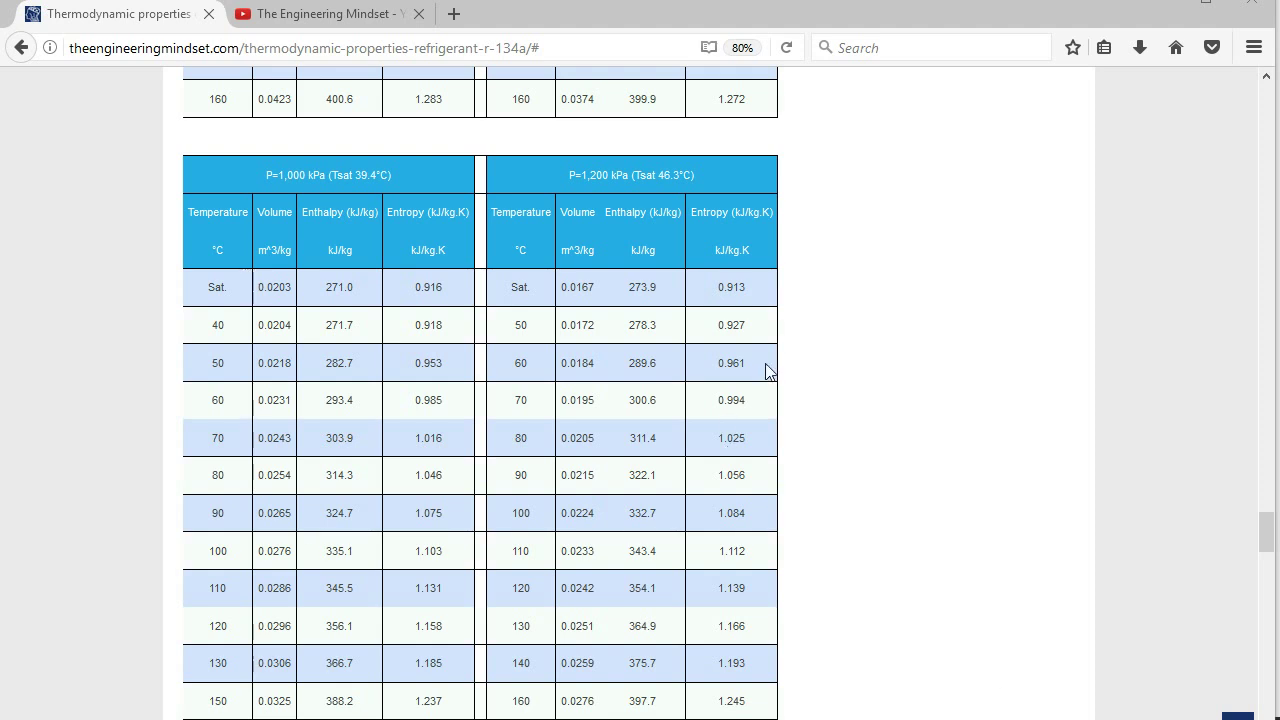
drag(766, 368, 739, 365)
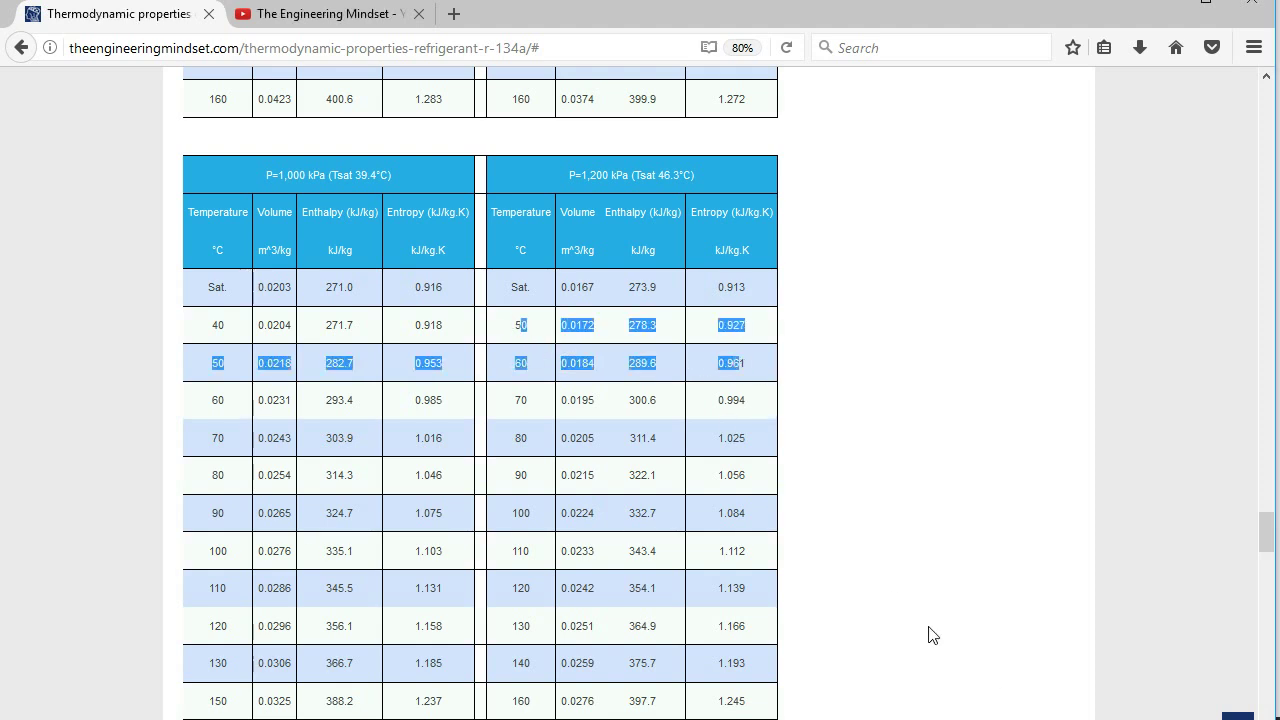
Switch to the Excel interpolation sheet and go through the A1, A3, B1 and B3 cells of the variable grid
key(alt+Tab)
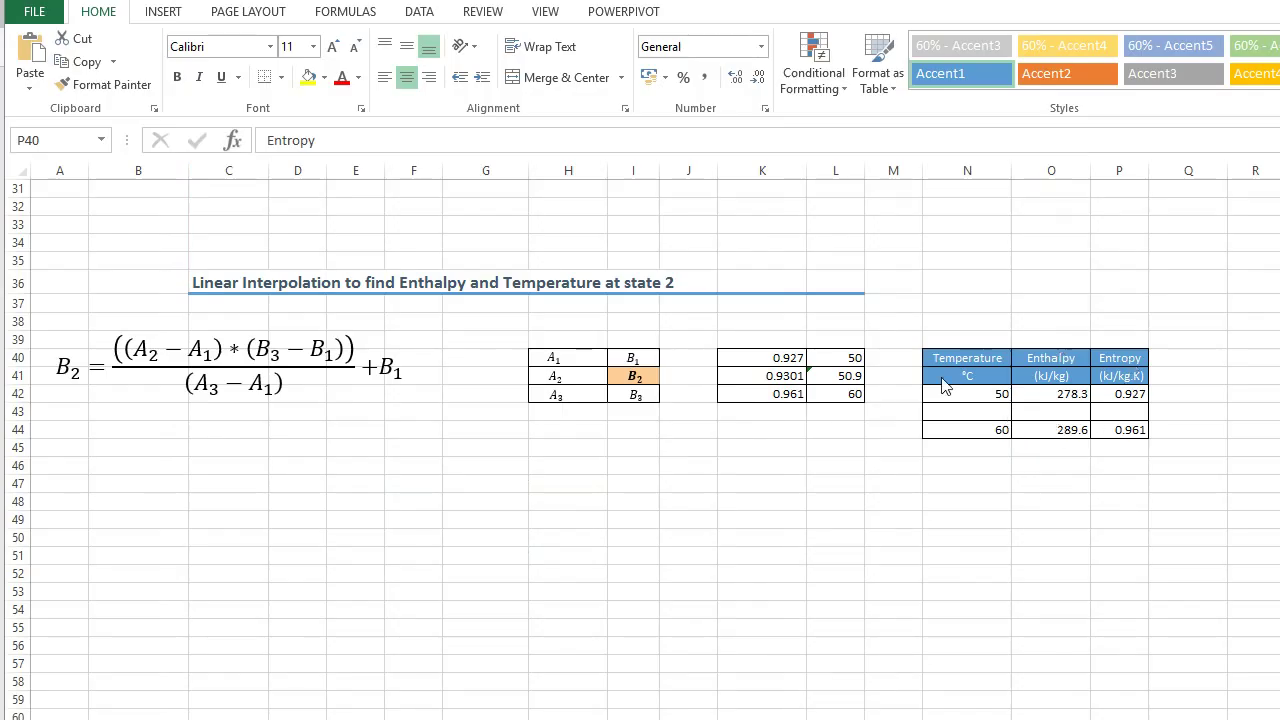
key(ctrl+a)
click(900, 462)
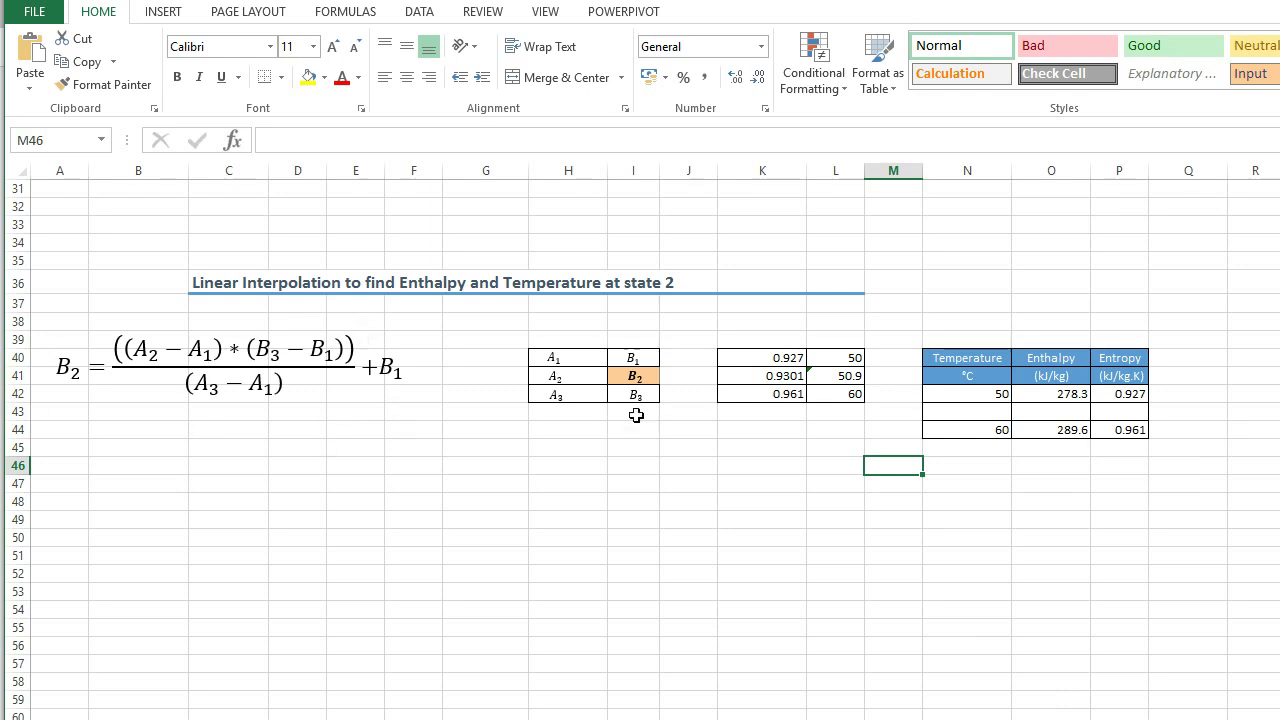
click(580, 360)
click(582, 392)
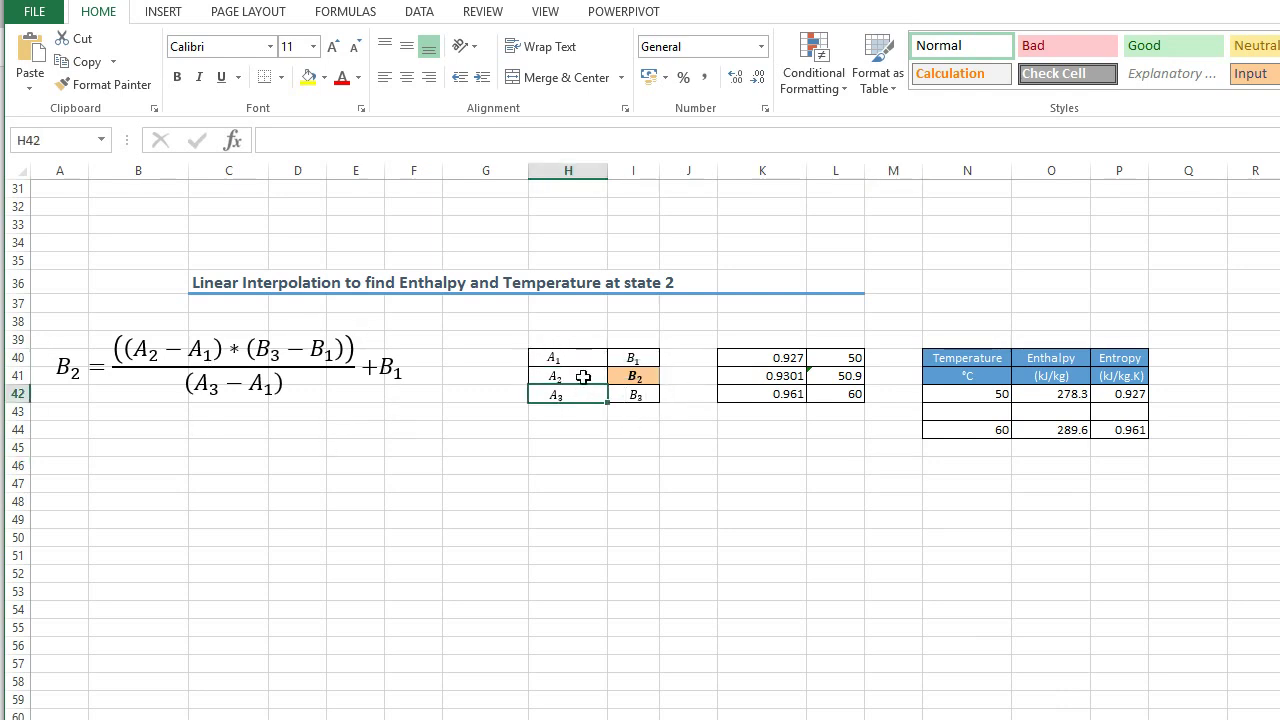
click(651, 357)
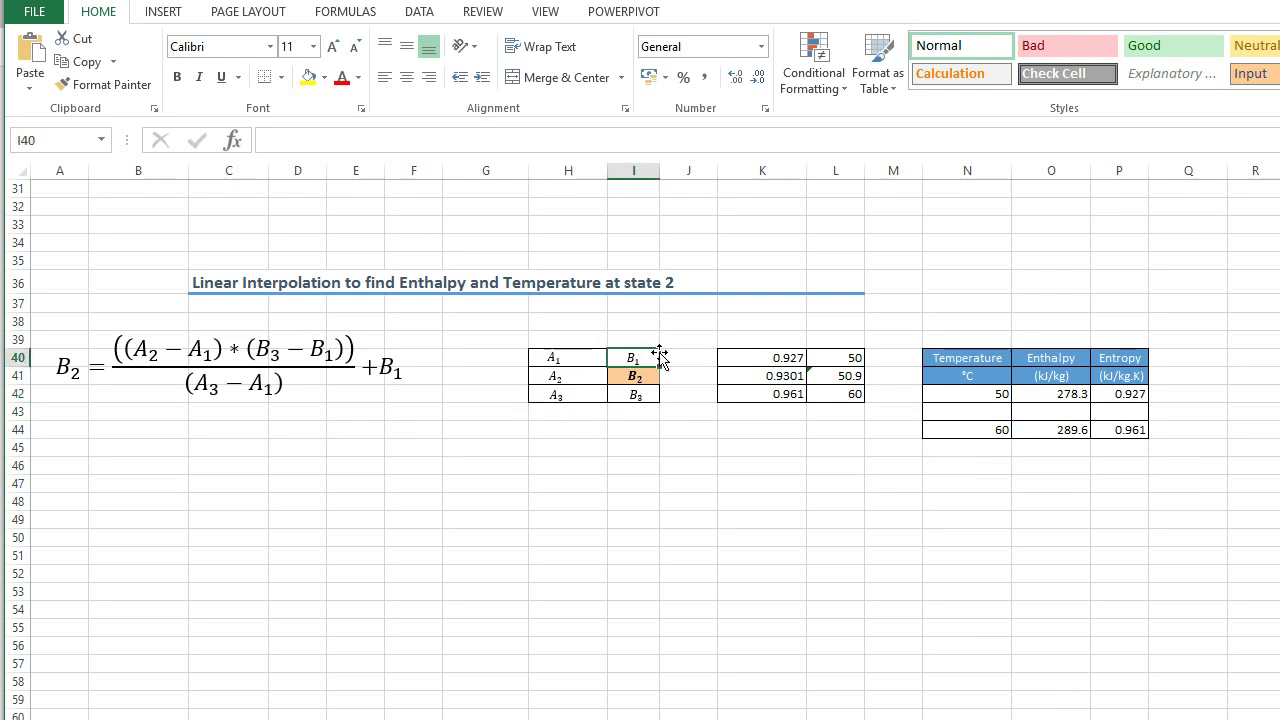
click(655, 396)
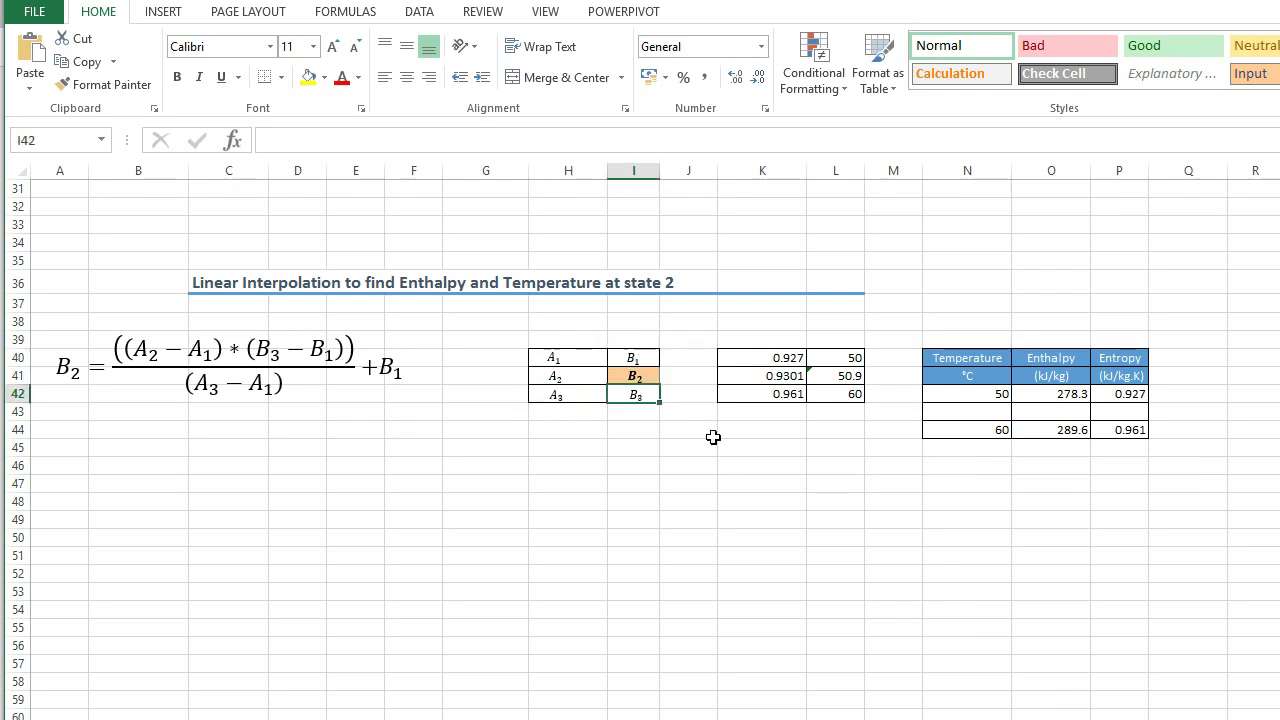
click(967, 537)
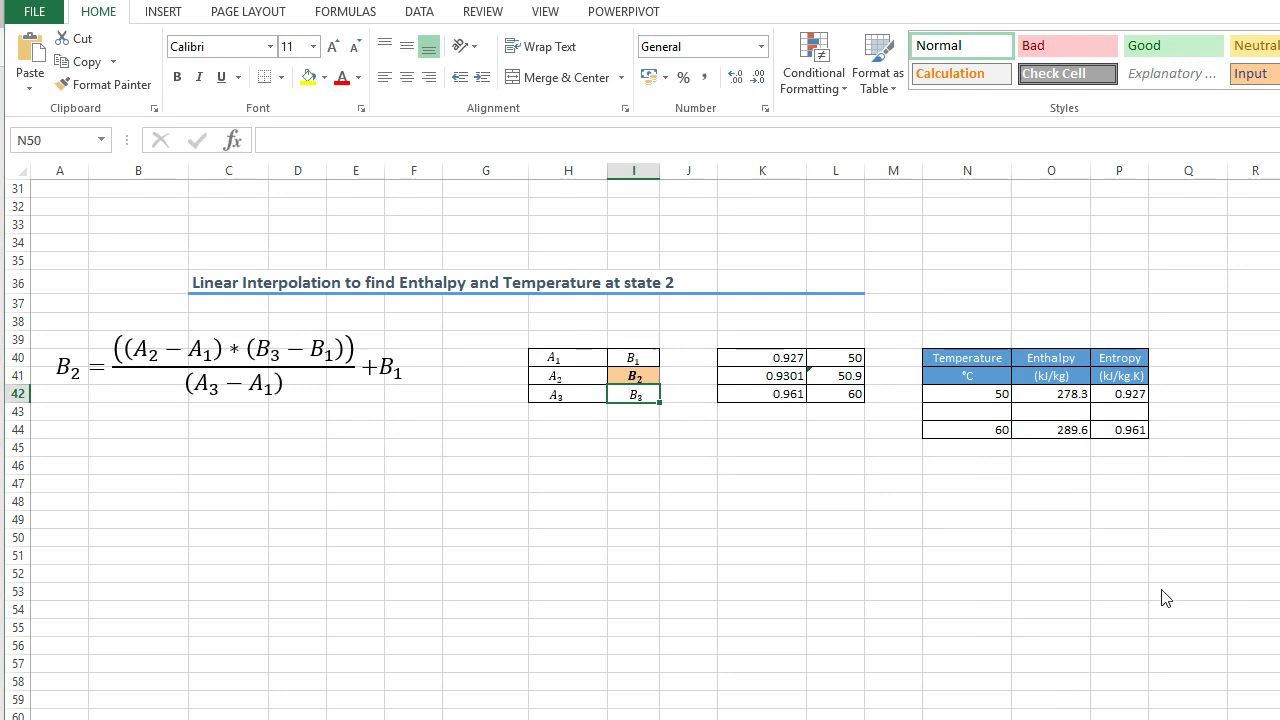
Paste the entropy 0.9301 into the empty entropy cell P43 between the 50 °C and 60 °C rows
click(971, 394)
drag(1122, 394, 987, 386)
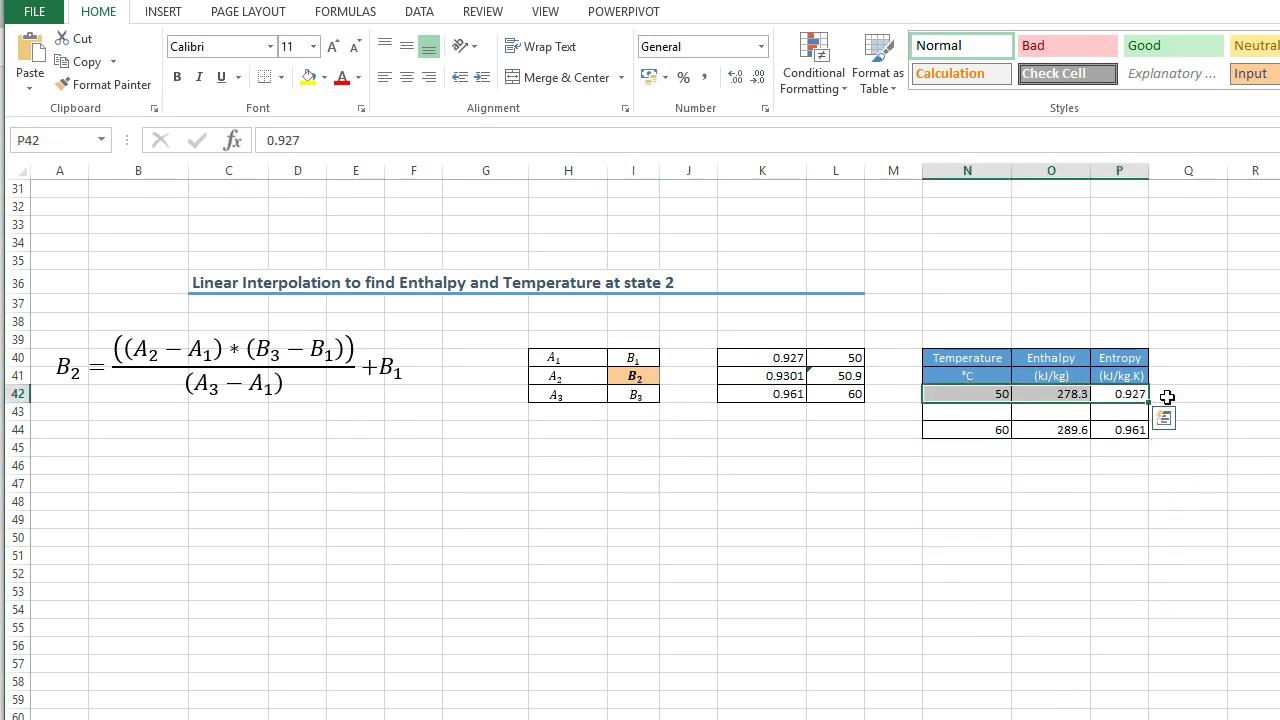
click(1131, 397)
click(1131, 357)
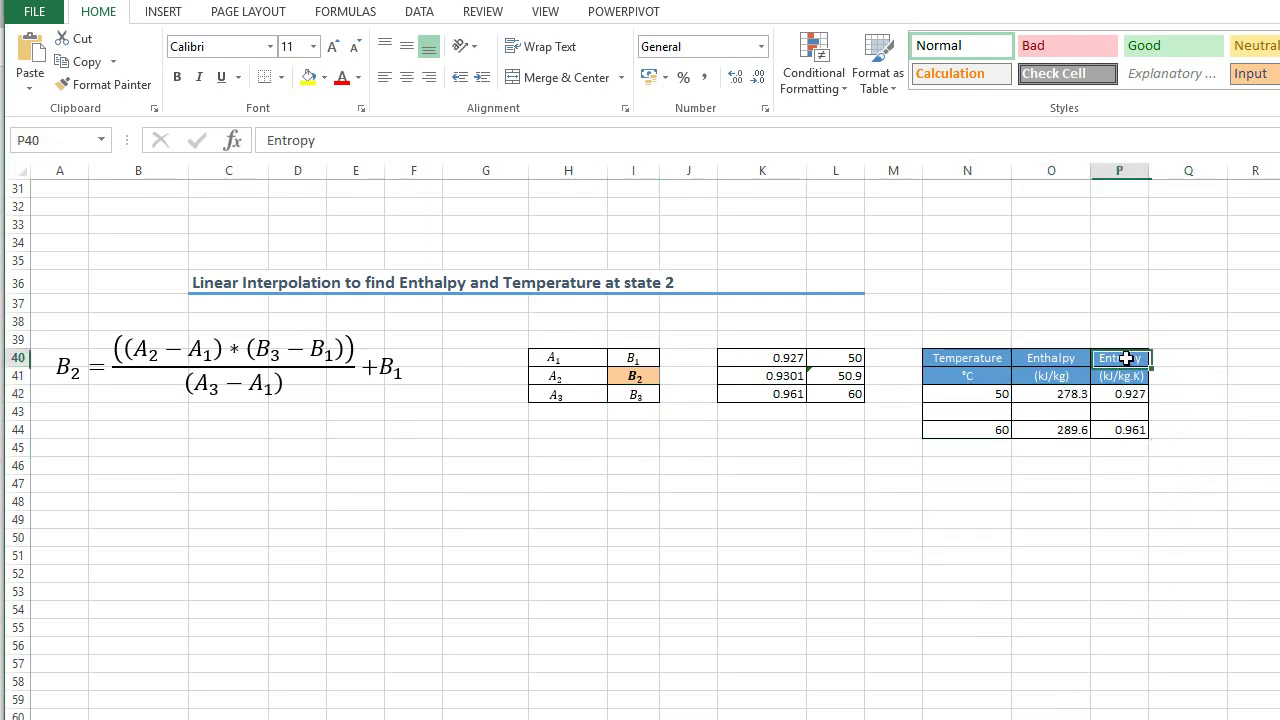
click(1000, 432)
click(1125, 432)
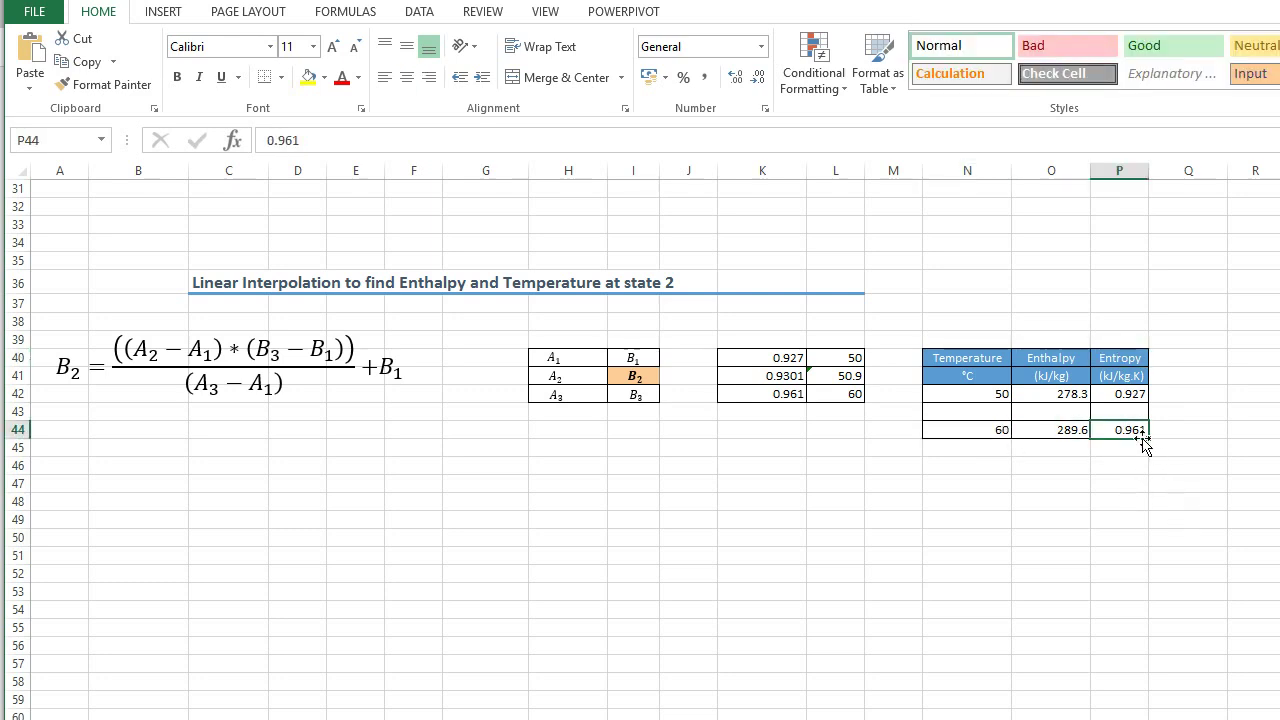
click(1113, 404)
right_click(1114, 406)
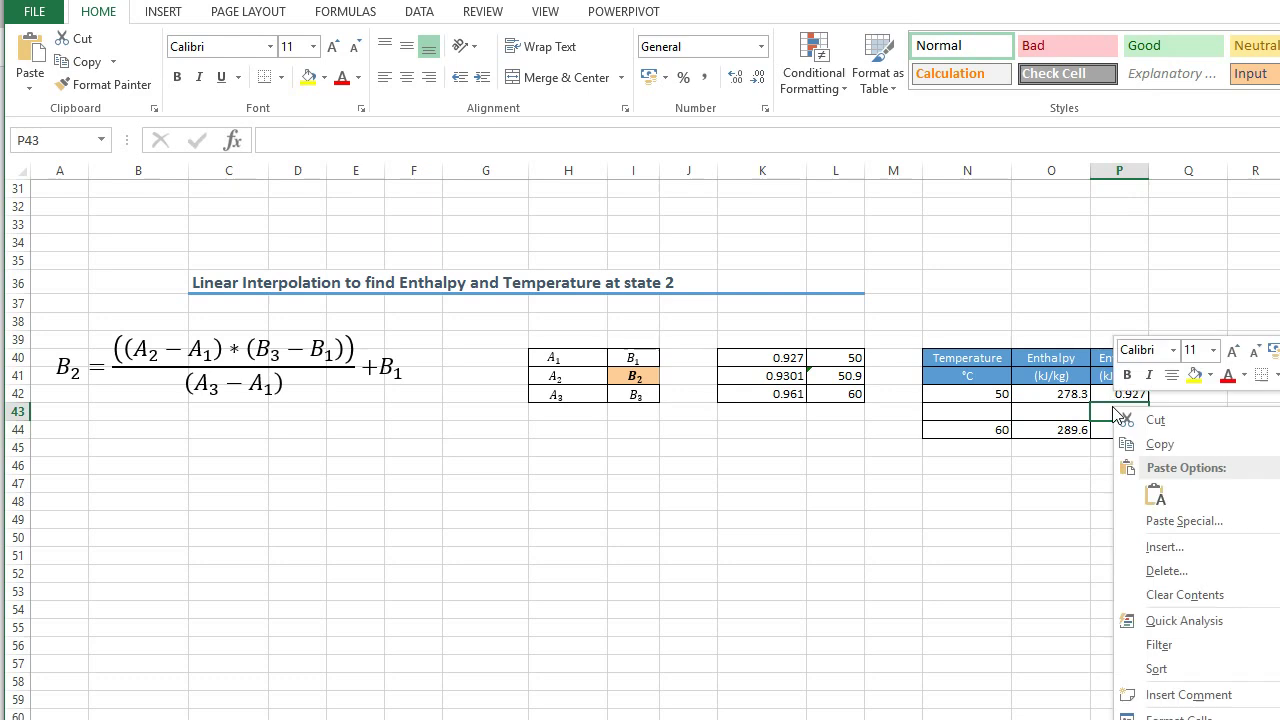
click(1157, 490)
click(1128, 540)
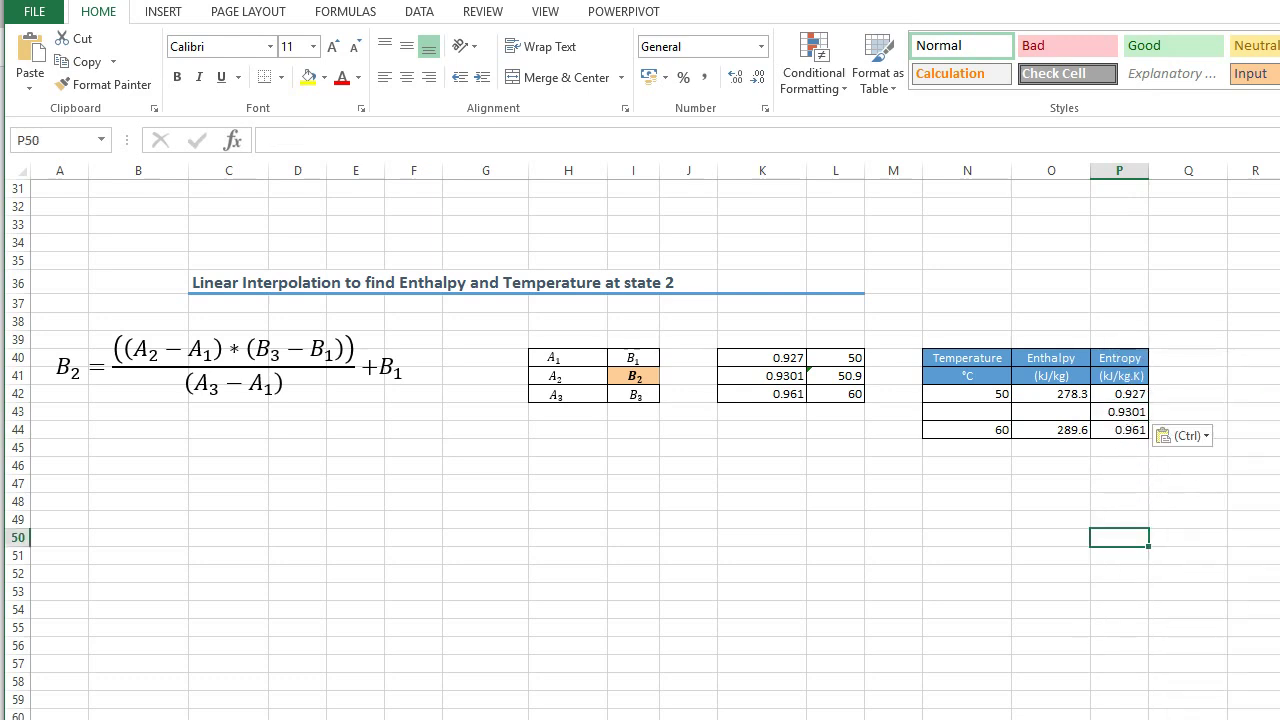
Examine the linear interpolation formula for the state 2 temperature in cell L41
drag(1119, 430, 1090, 445)
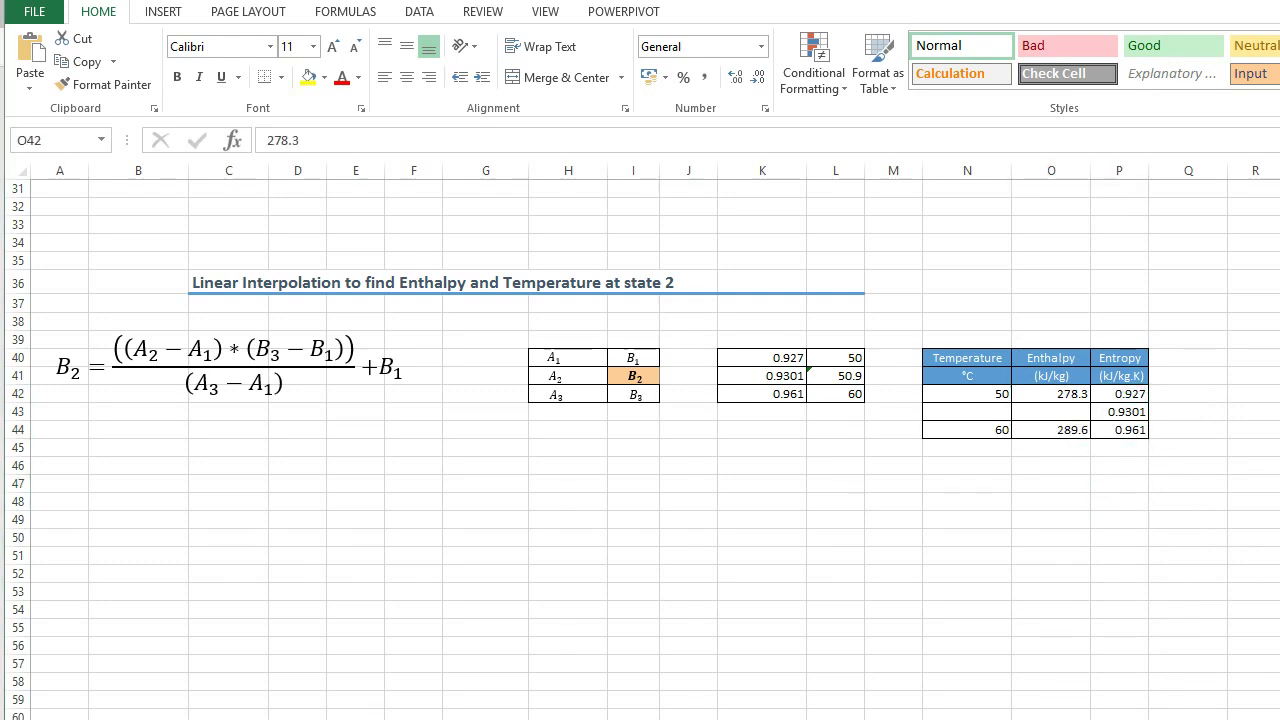
click(838, 378)
click(877, 530)
click(830, 376)
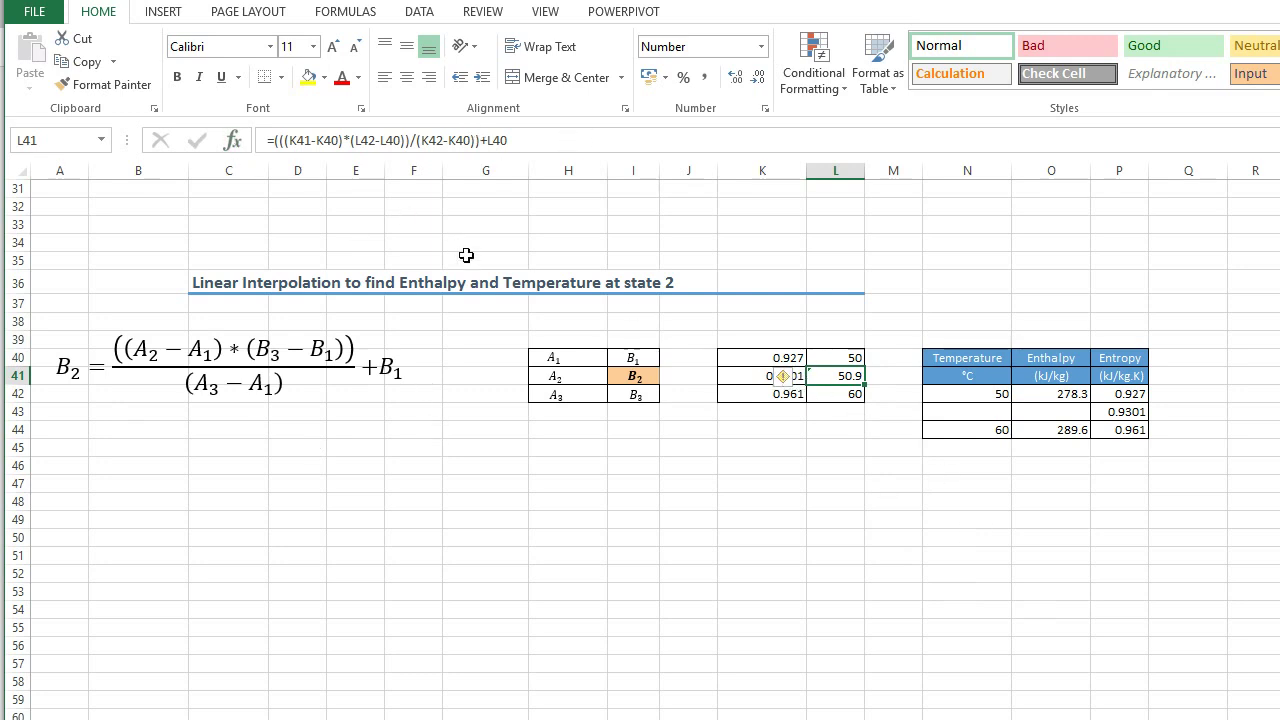
Copy the enthalpies 278.3 and 289.6 into L40 and L42, and check the interpolation formula in L41
click(1016, 505)
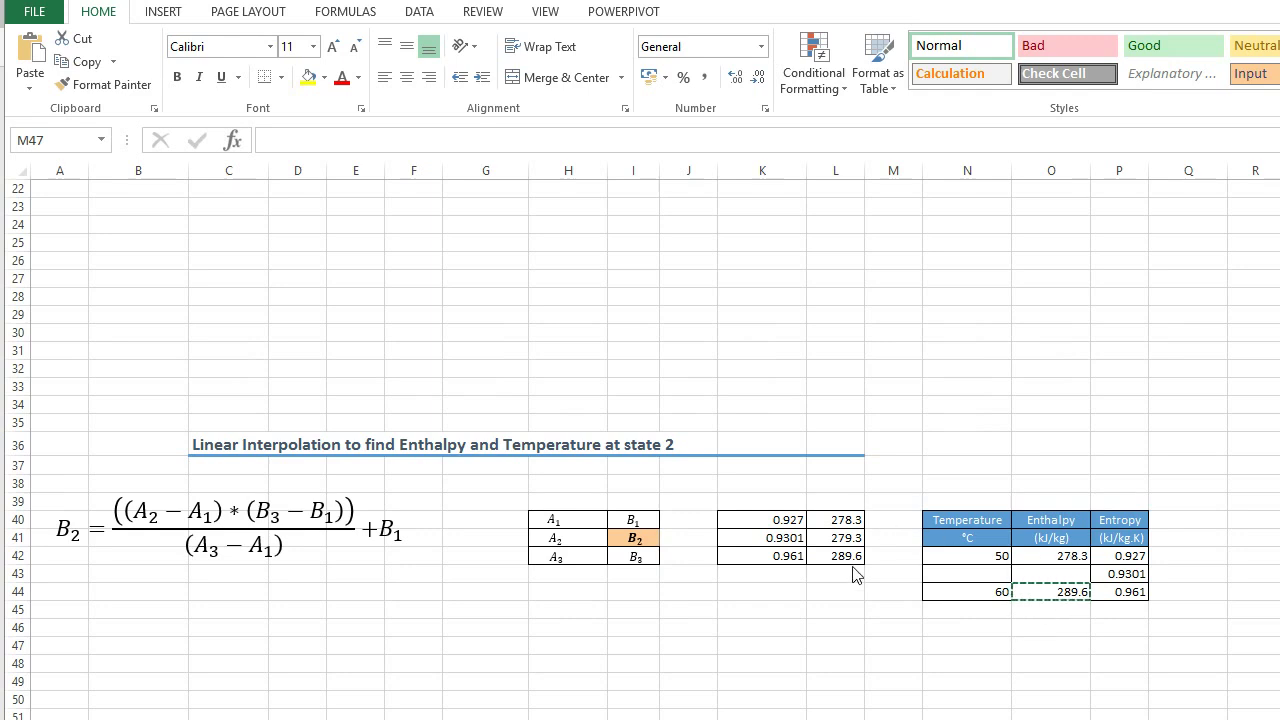
click(860, 538)
key(ctrl+v)
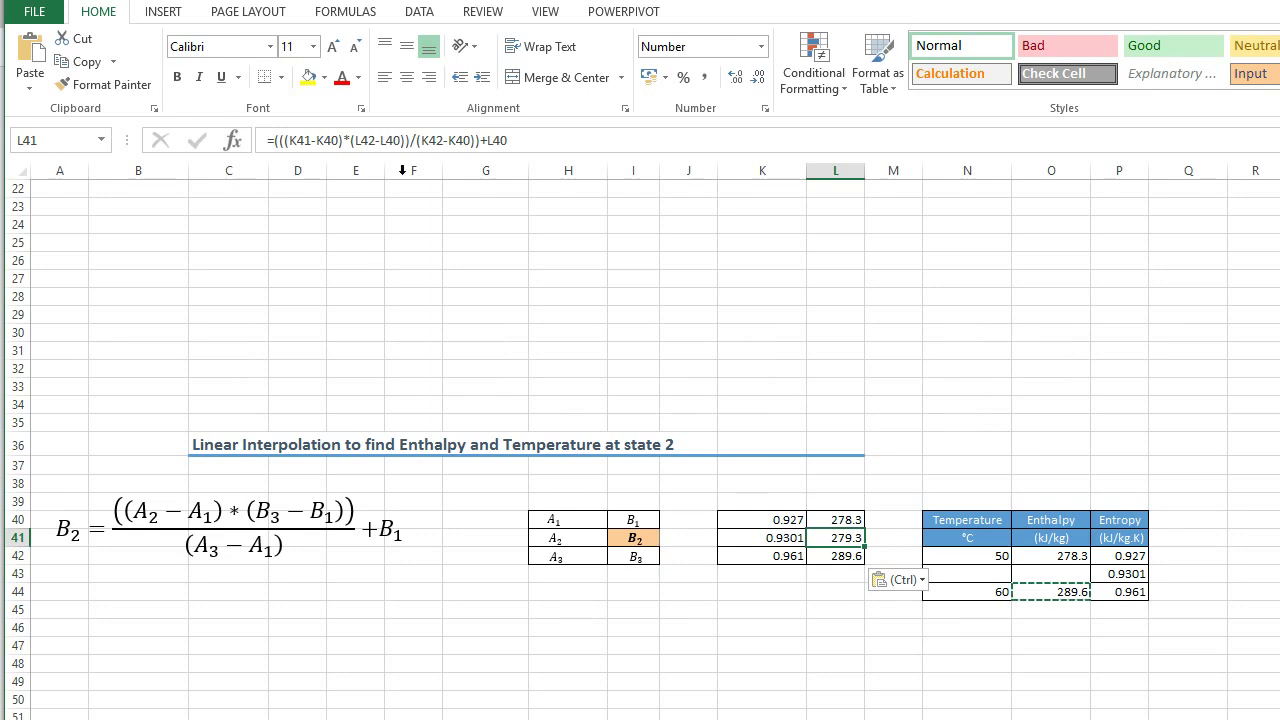
Carry the interpolated enthalpy from L41 into the State 2 enthalpy cell H11 as a plain value
click(890, 712)
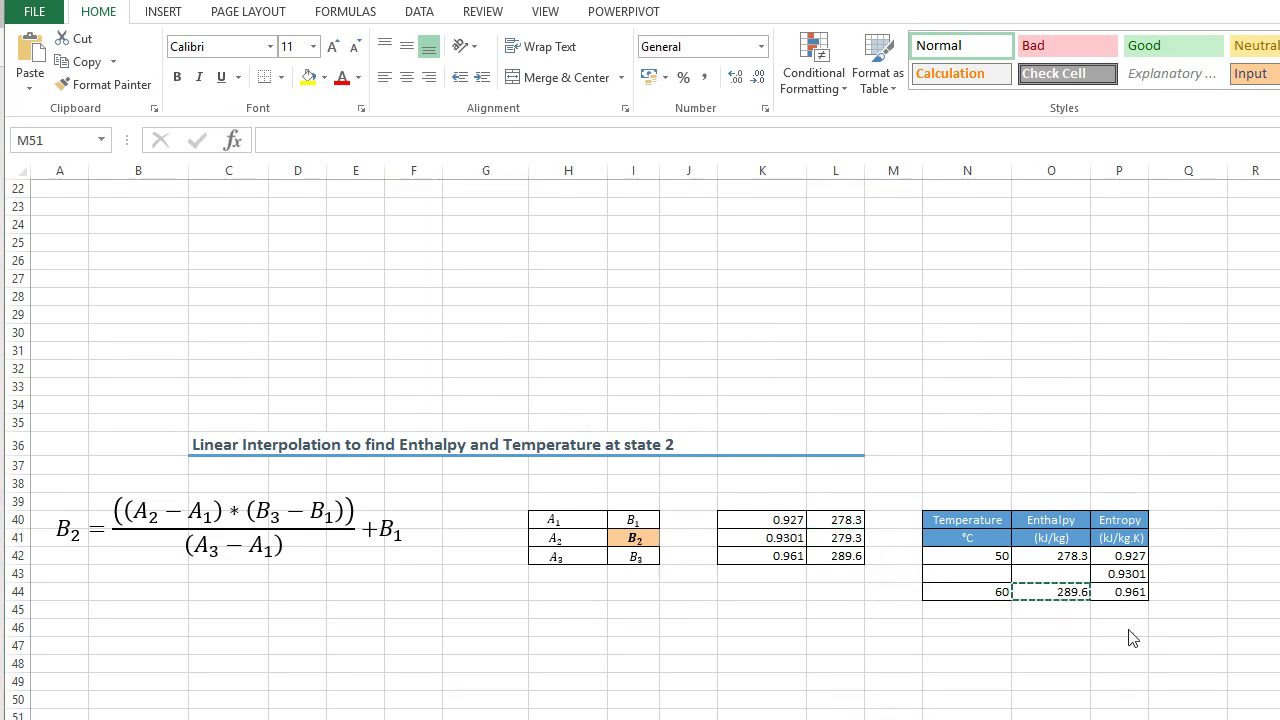
click(836, 538)
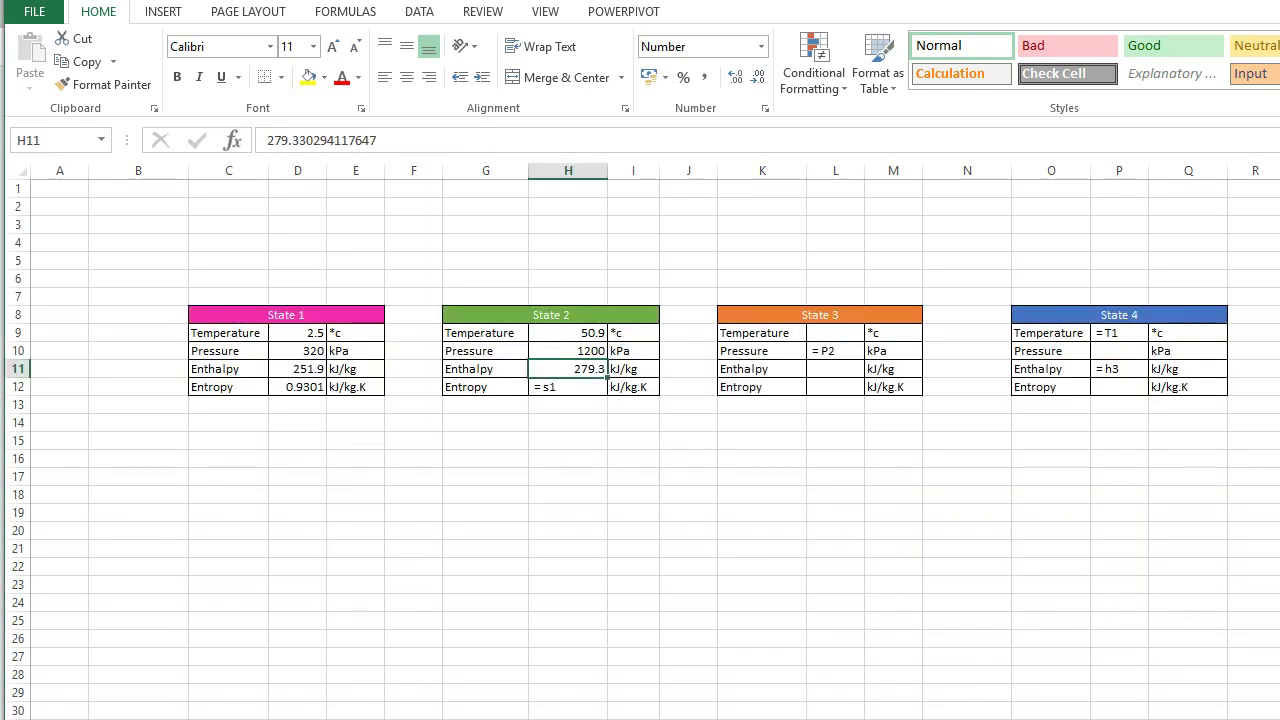
click(762, 494)
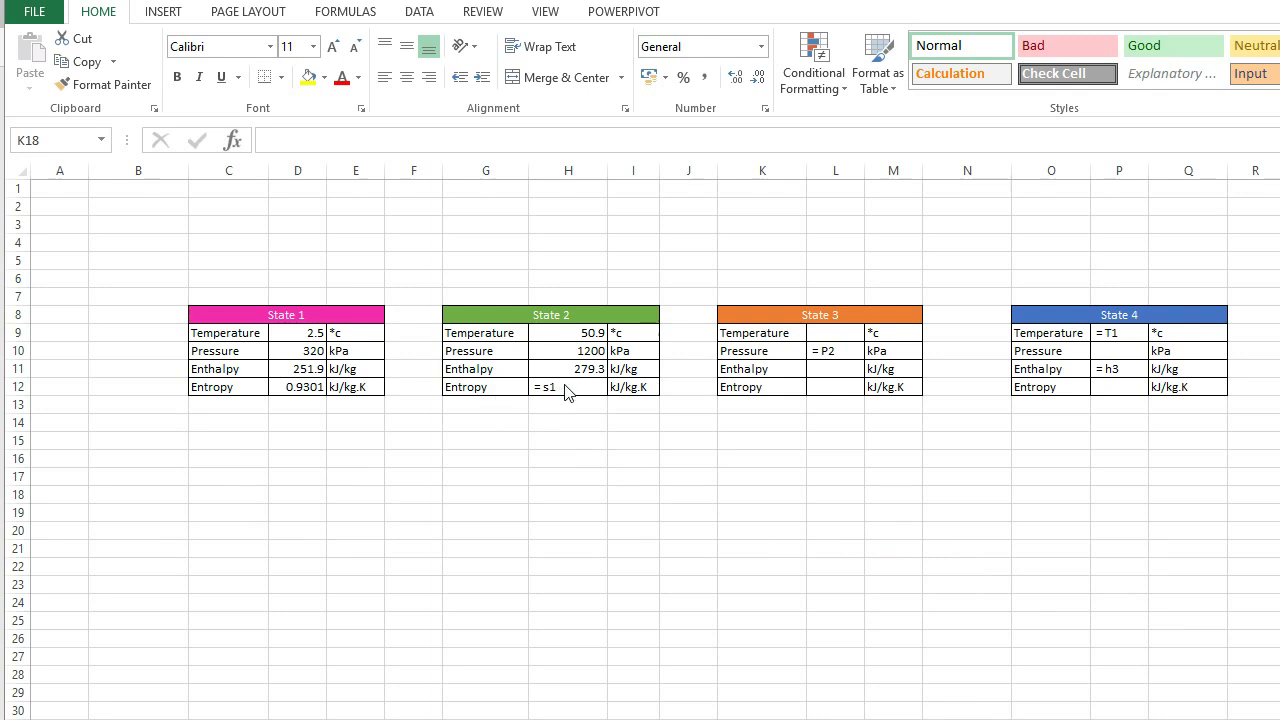
Replace the = s1 note in the State 2 entropy cell H12 with a reference to the State 1 entropy cell D12
click(564, 390)
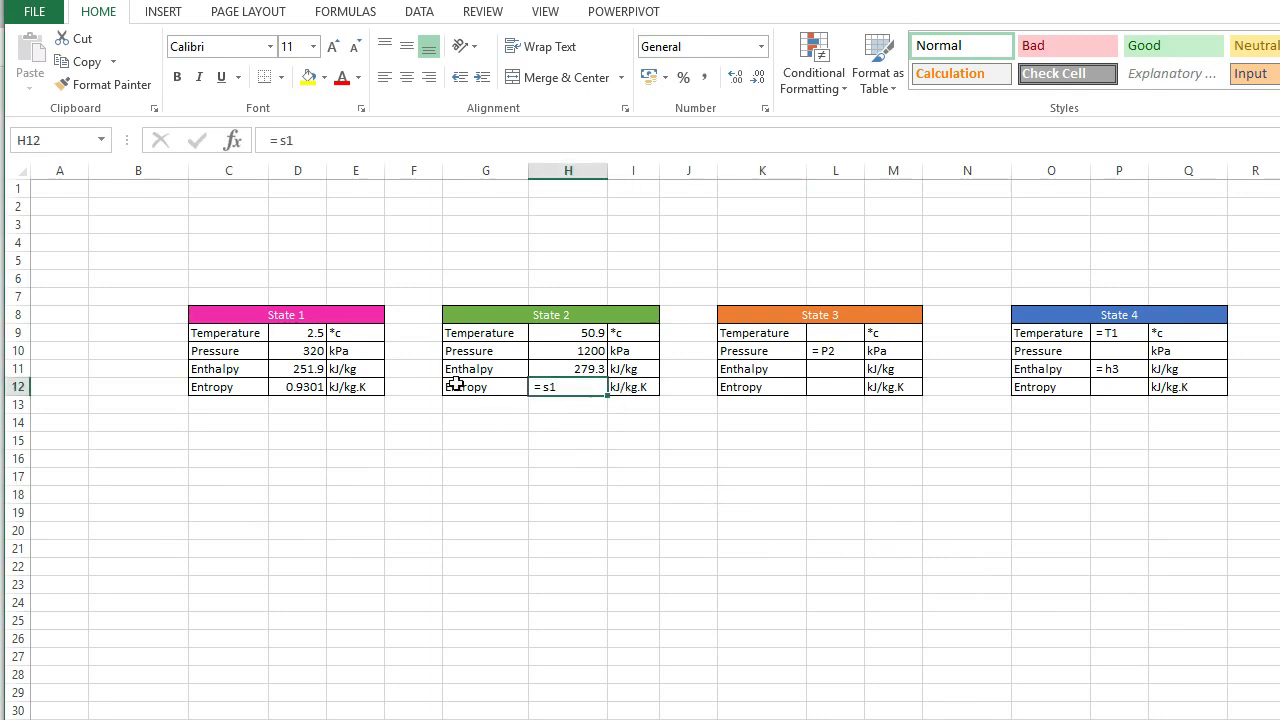
text(=)
click(290, 390)
key(Return)
click(835, 548)
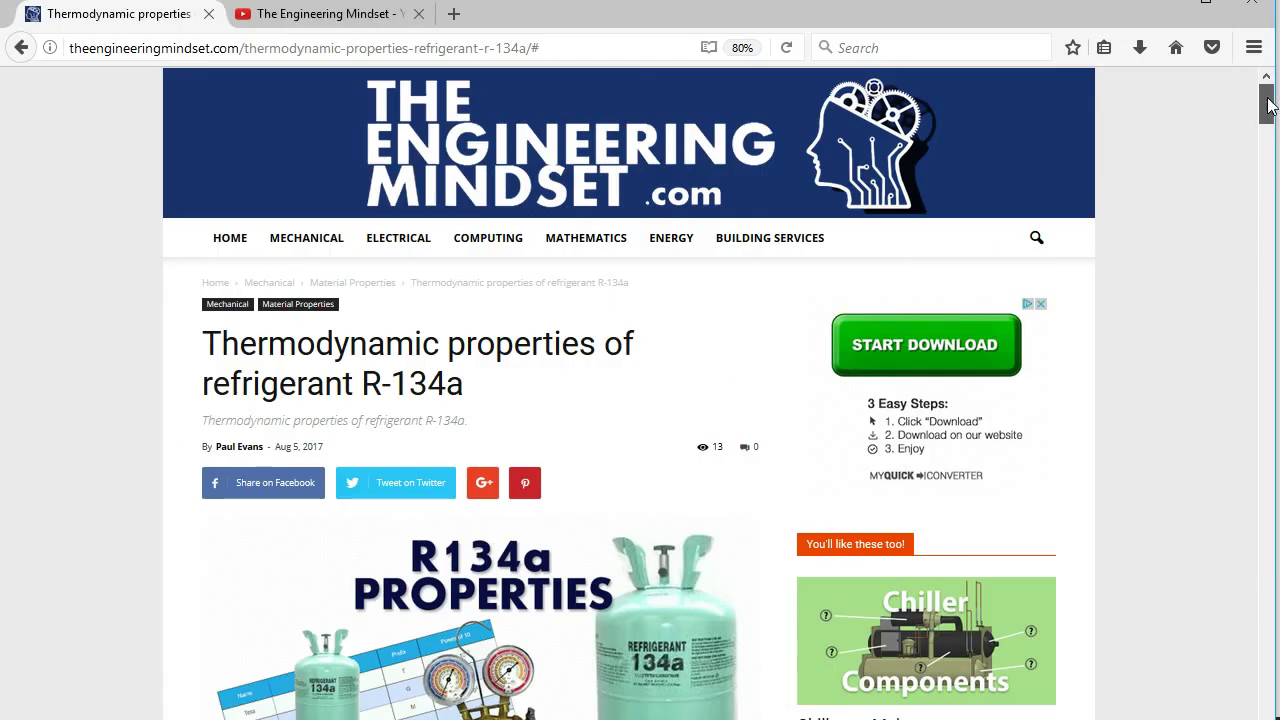
In the browser, locate the 1200 kPa row of the saturated R134a table, highlight it and check its column headings
drag(1267, 105, 1220, 178)
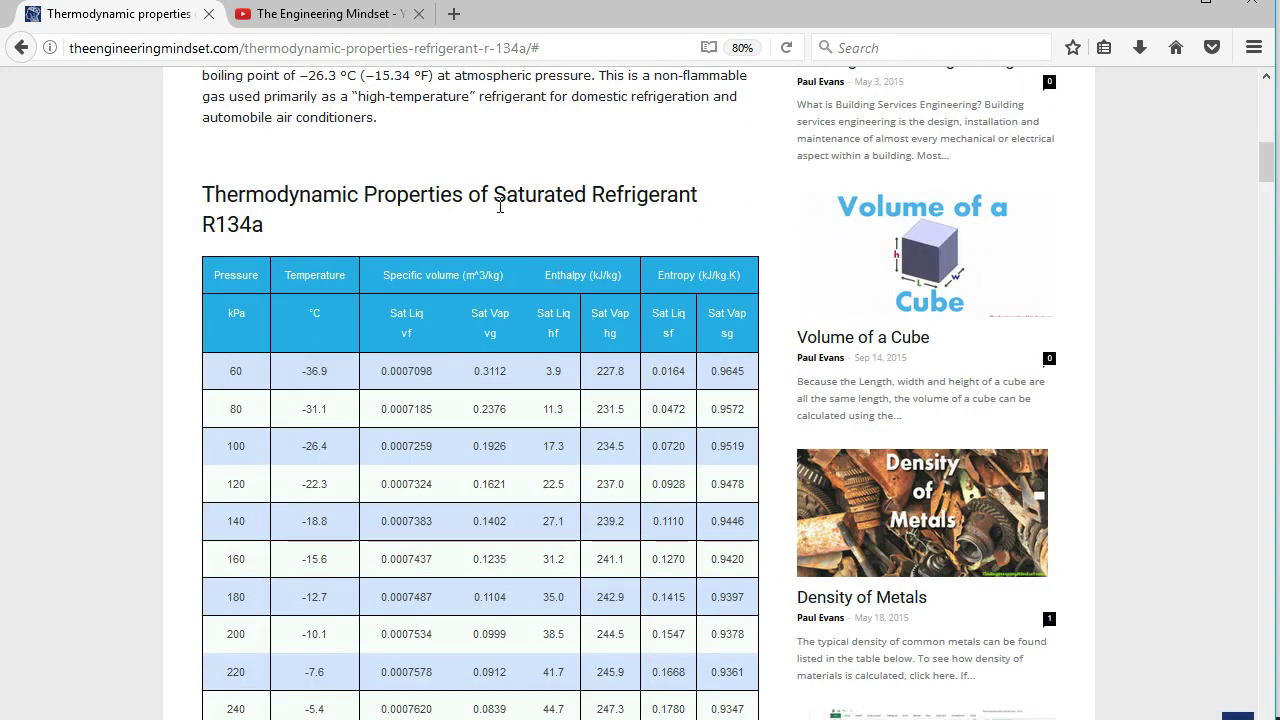
drag(1265, 167, 1265, 200)
drag(228, 607, 738, 610)
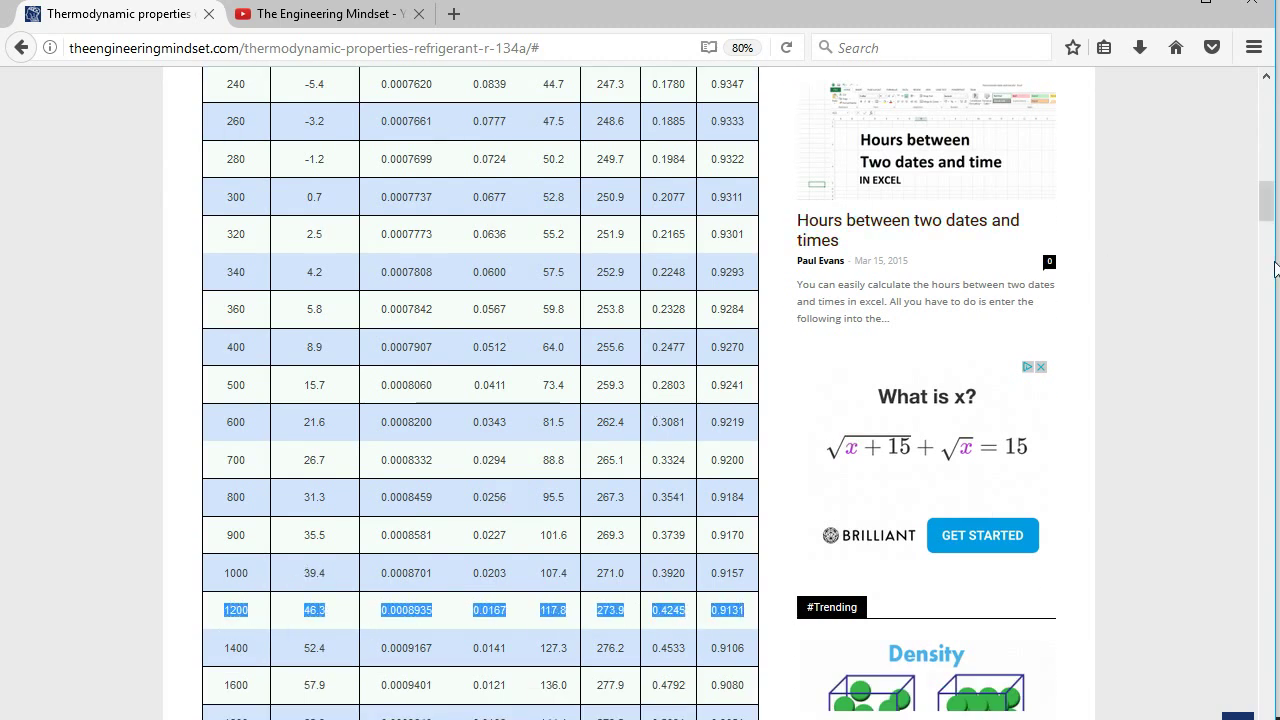
drag(1270, 215, 1267, 175)
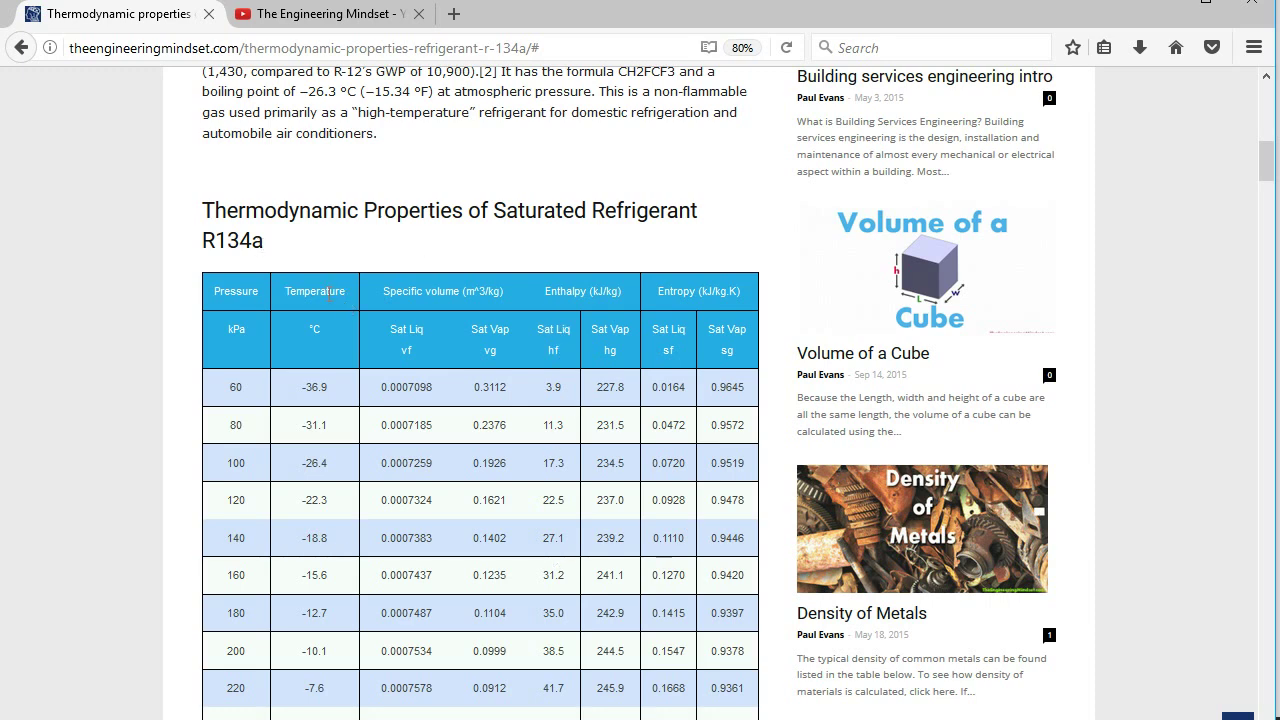
drag(1267, 162, 1266, 205)
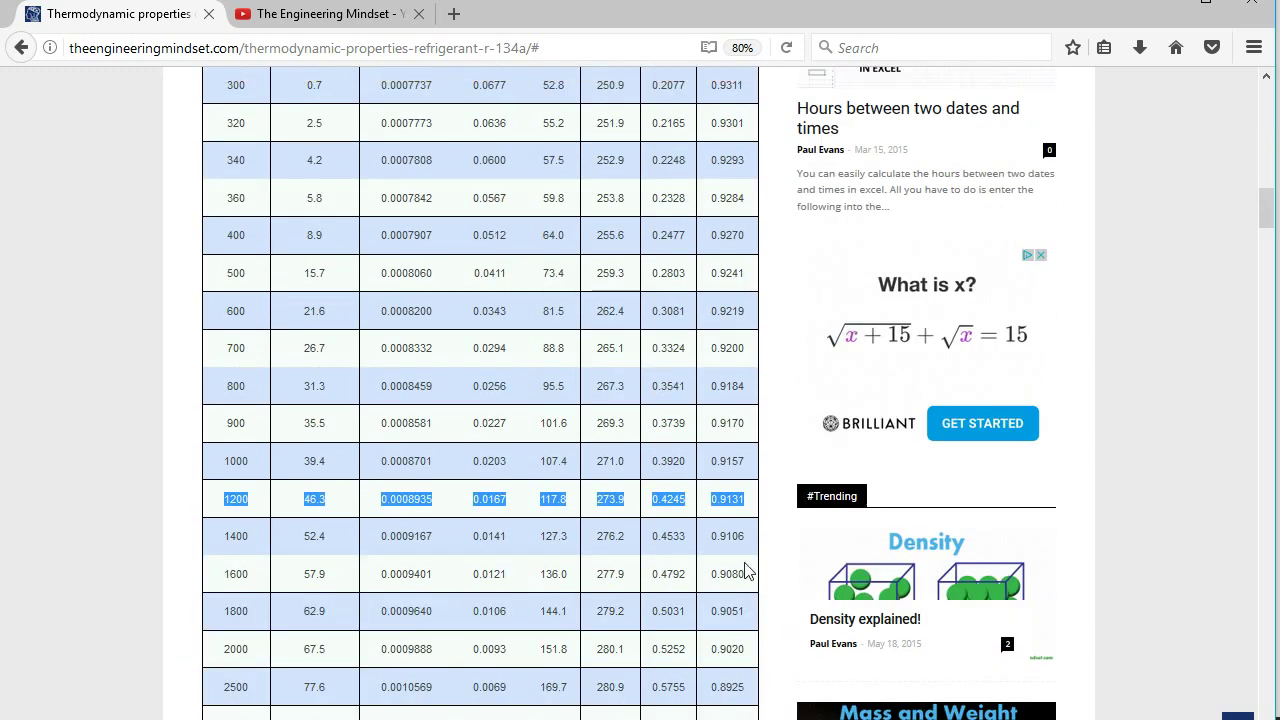
Copy the 1200 kPa entropy 0.4245, enthalpy 117.8 and temperature 46.3 from the saturated table into the Excel State 3 table
click(682, 500)
drag(687, 503, 655, 499)
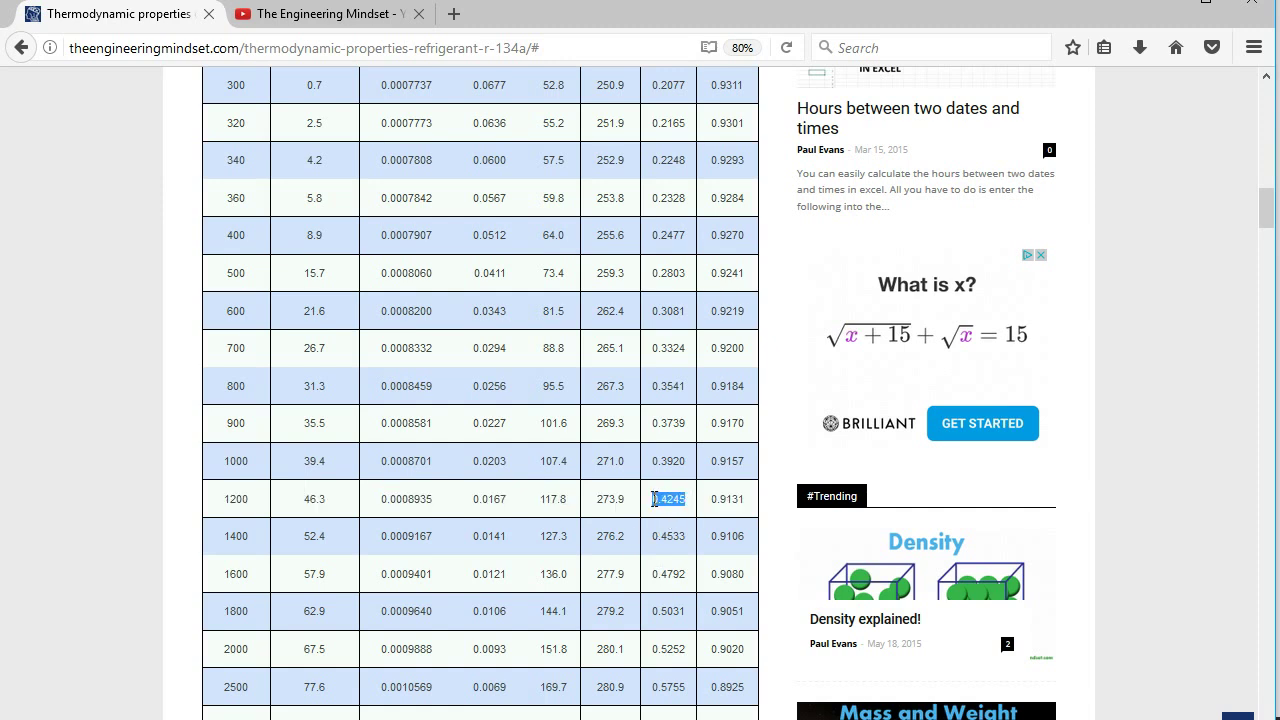
drag(561, 501, 533, 508)
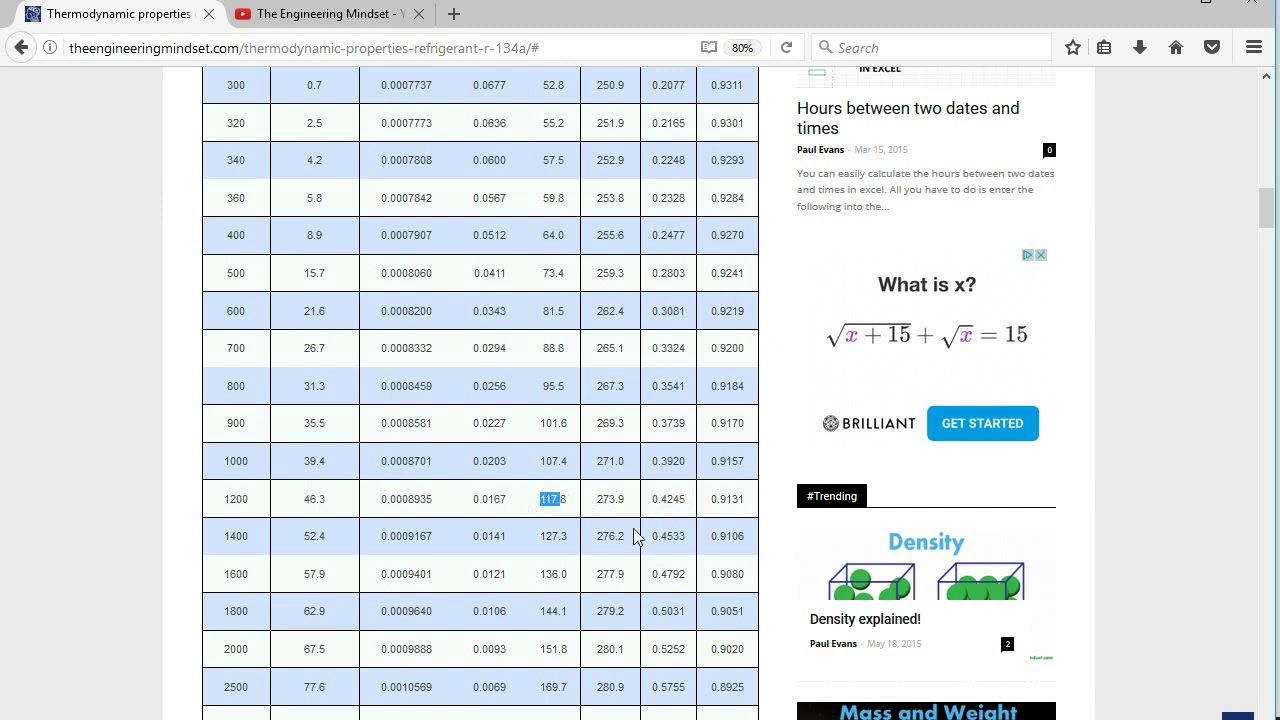
click(326, 528)
double_click(314, 500)
key(alt+Tab)
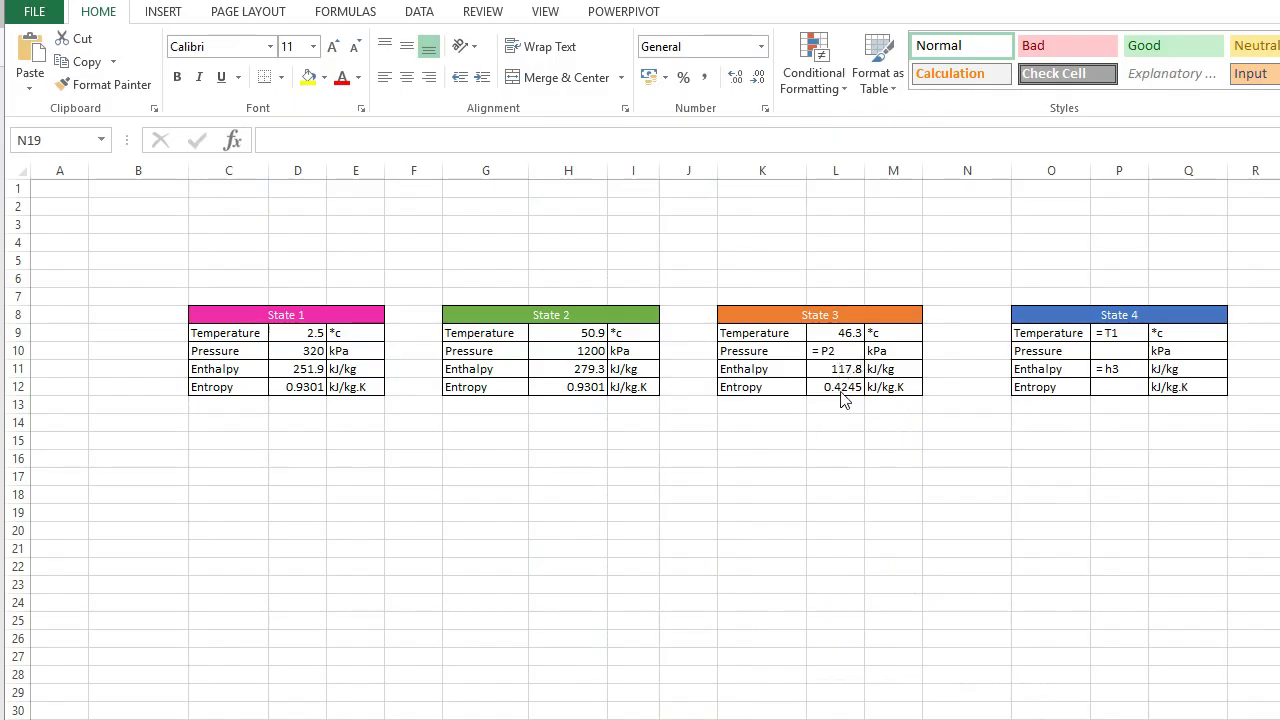
key(alt+Tab)
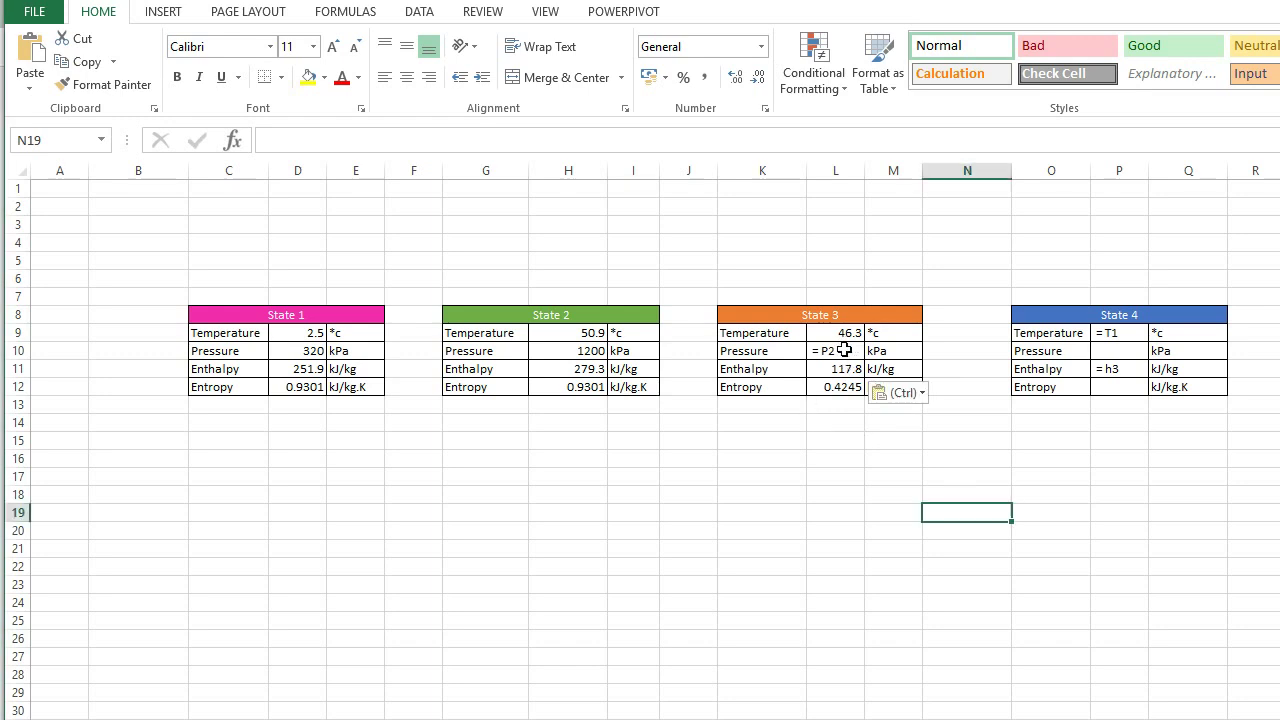
Replace the = P2 note in the State 3 pressure cell L10 with a reference to the State 2 pressure cell H10
click(844, 350)
text(=)
click(590, 351)
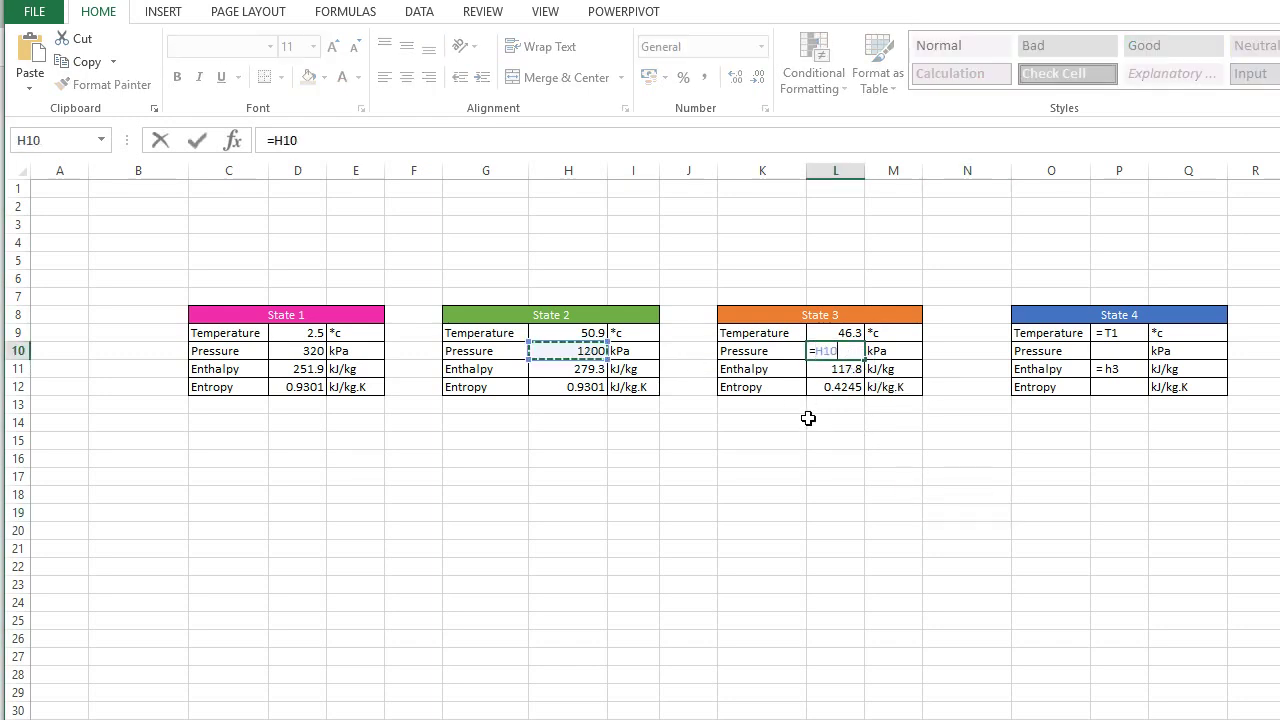
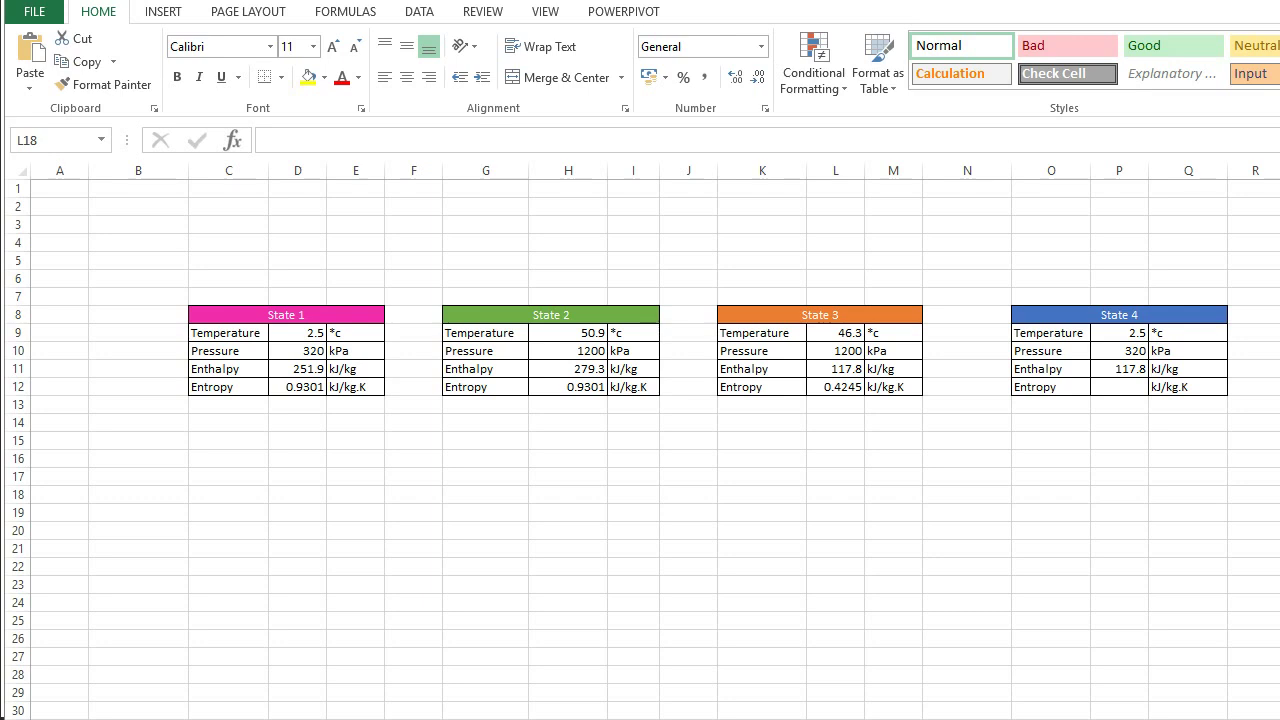
Switch to the browser and highlight the 320 kPa row in the saturated R134a table to read its properties
key(alt+Tab)
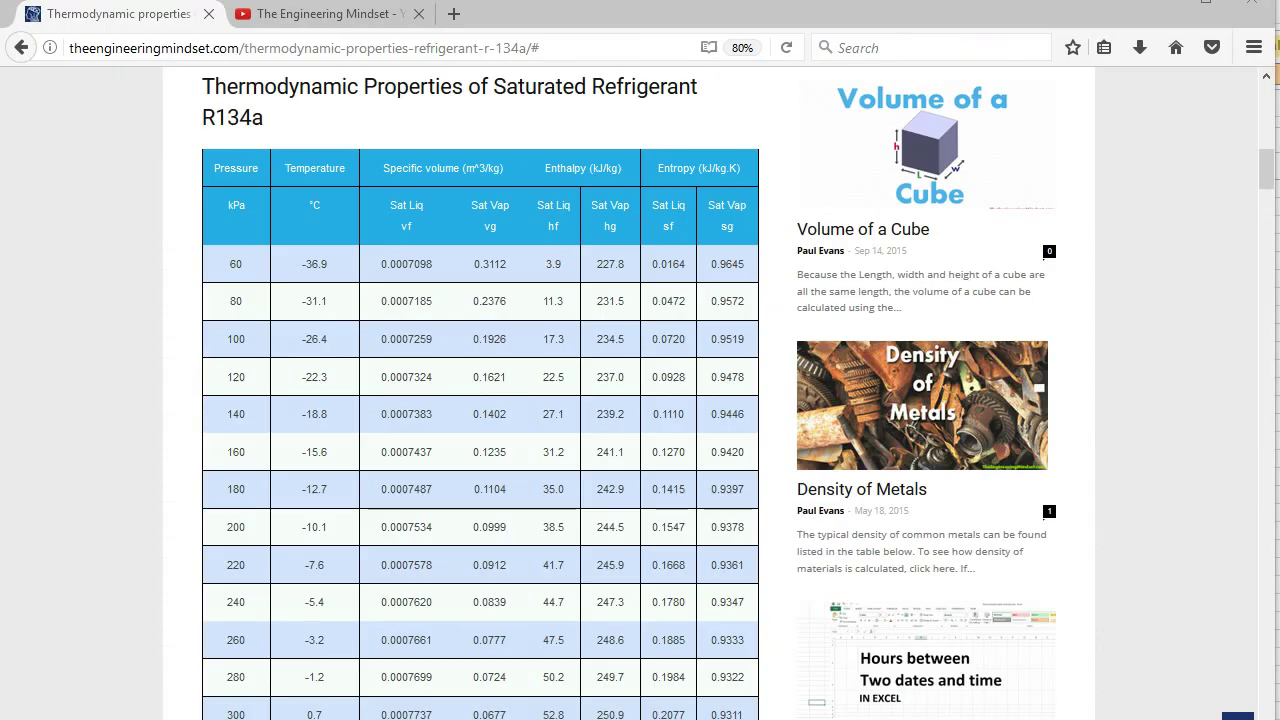
scroll(597, 186, up, 2)
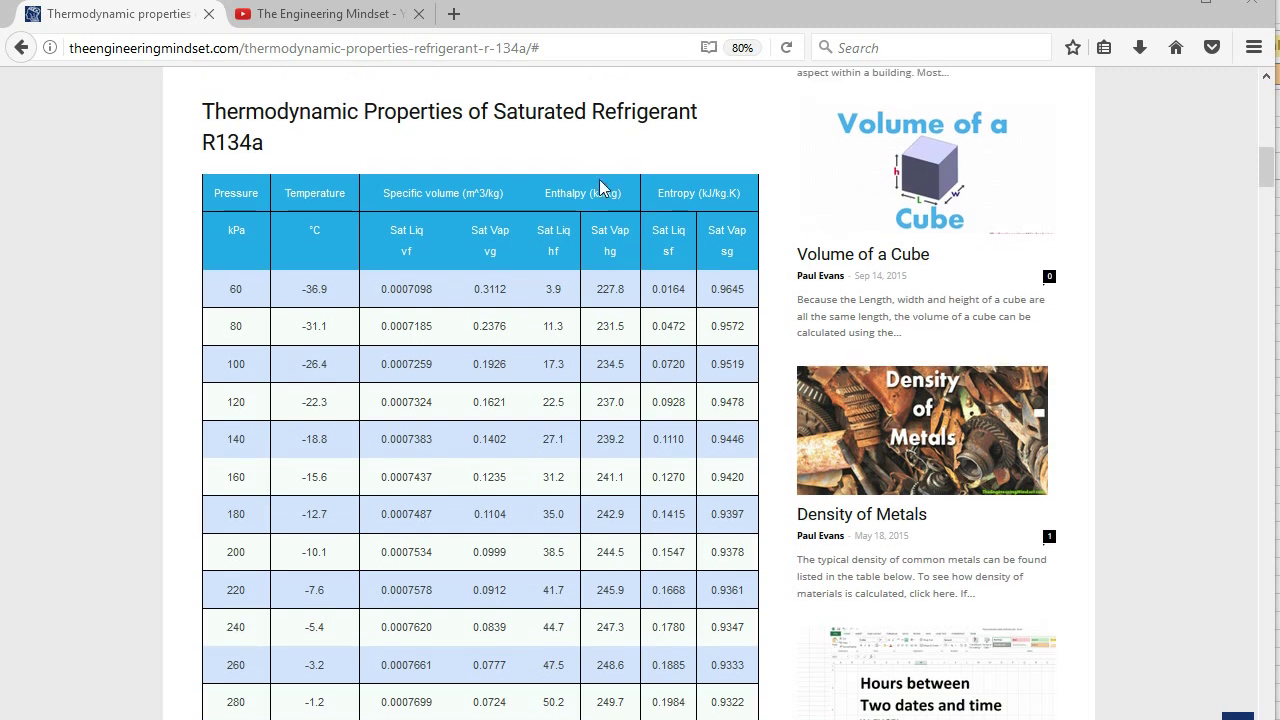
scroll(270, 560, down, 3)
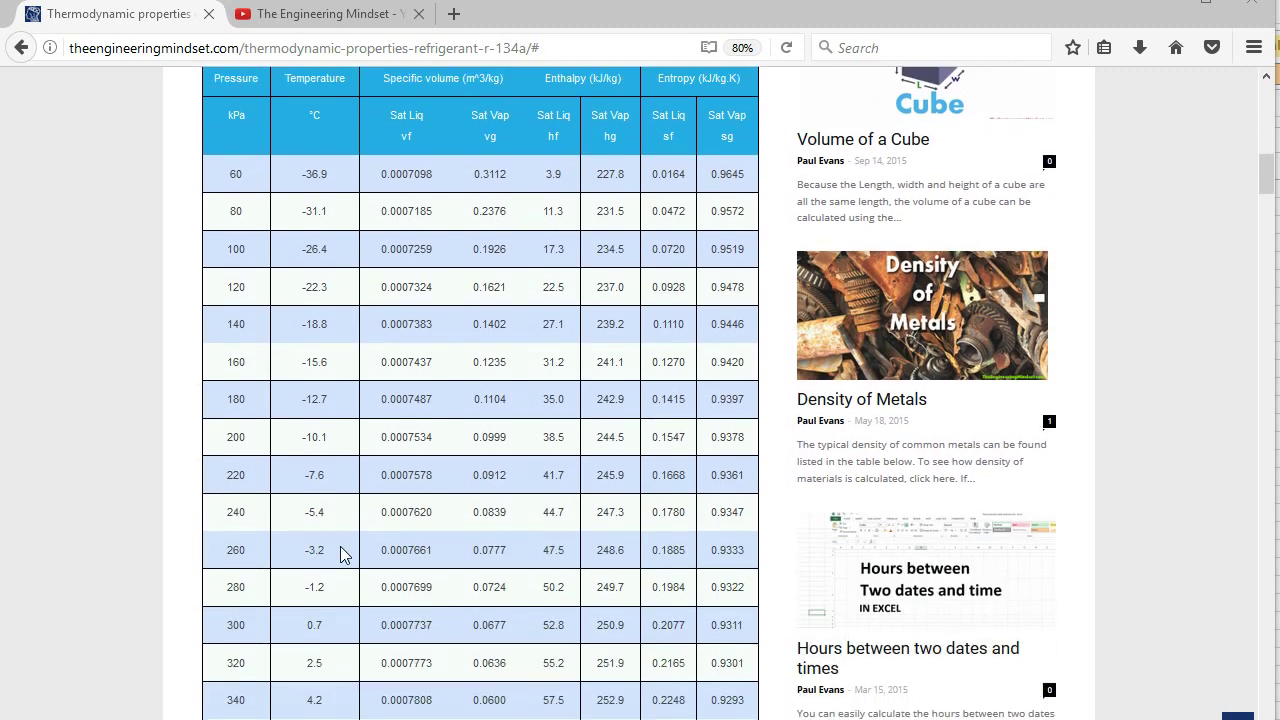
drag(223, 668, 750, 678)
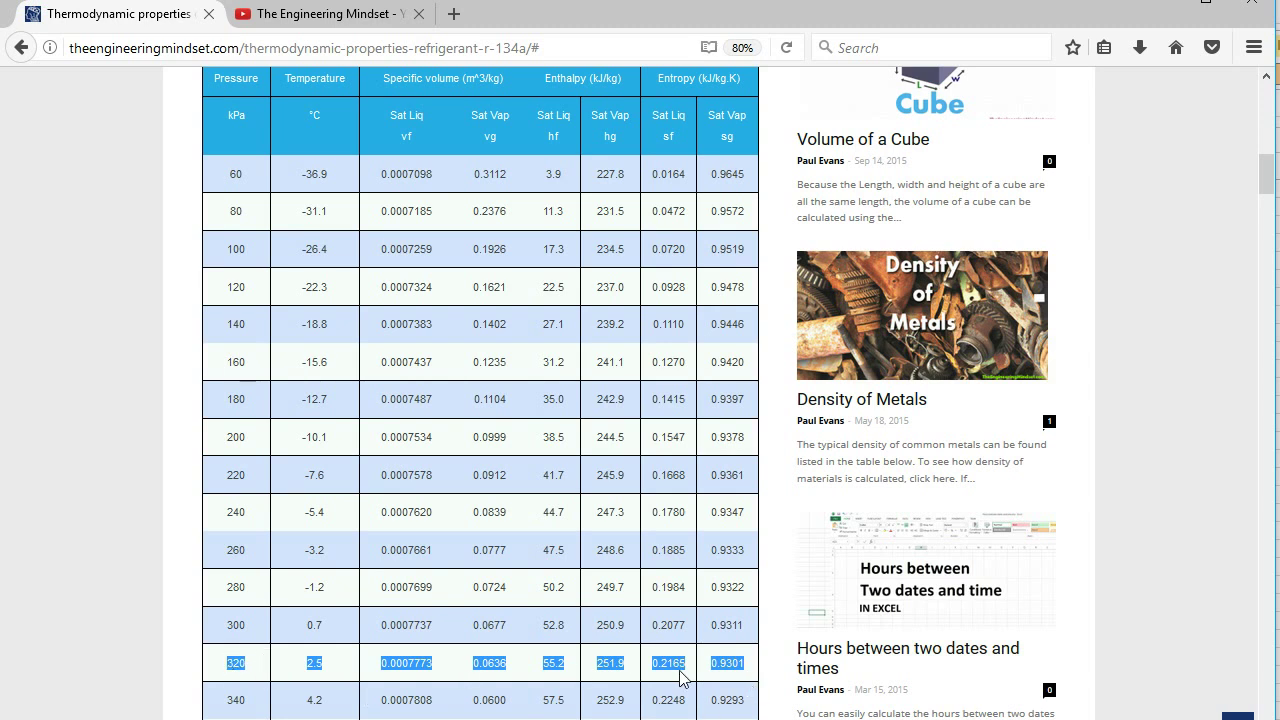
scroll(737, 689, up, 2)
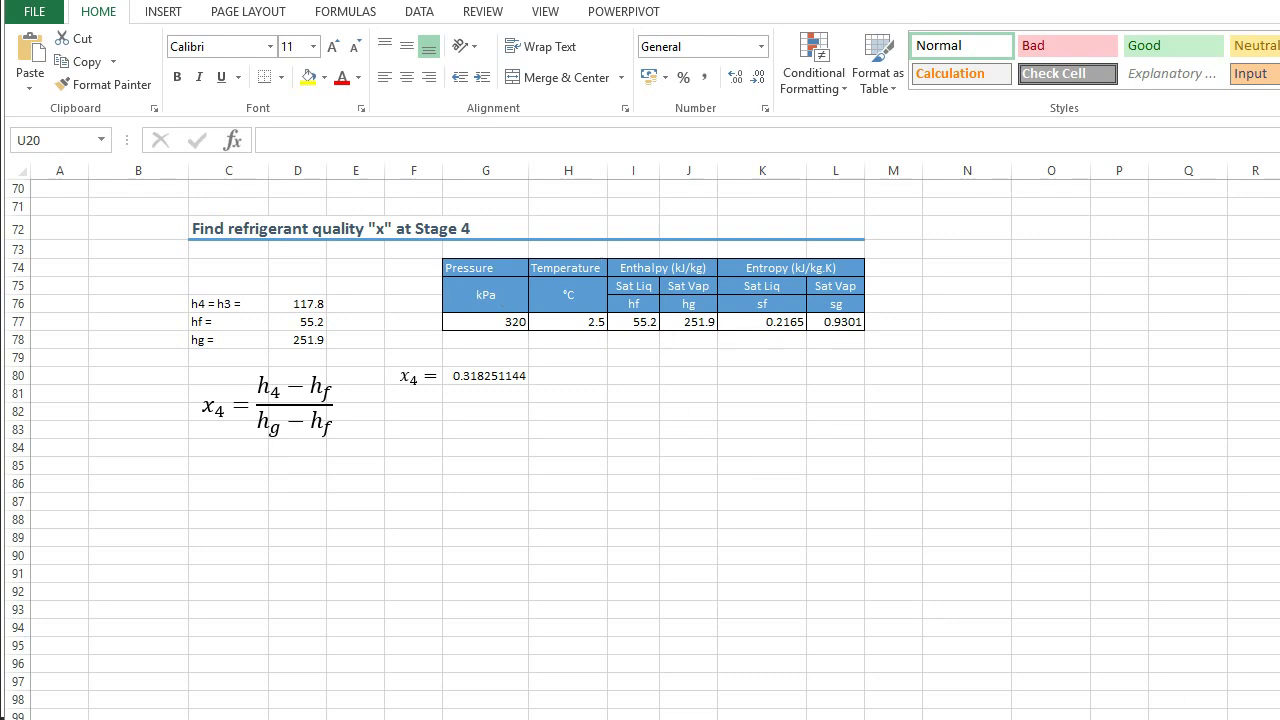
In Excel, examine the refrigerant quality formula in G80, then the x4, sf and sg entries and the entropy formula in G115
click(486, 375)
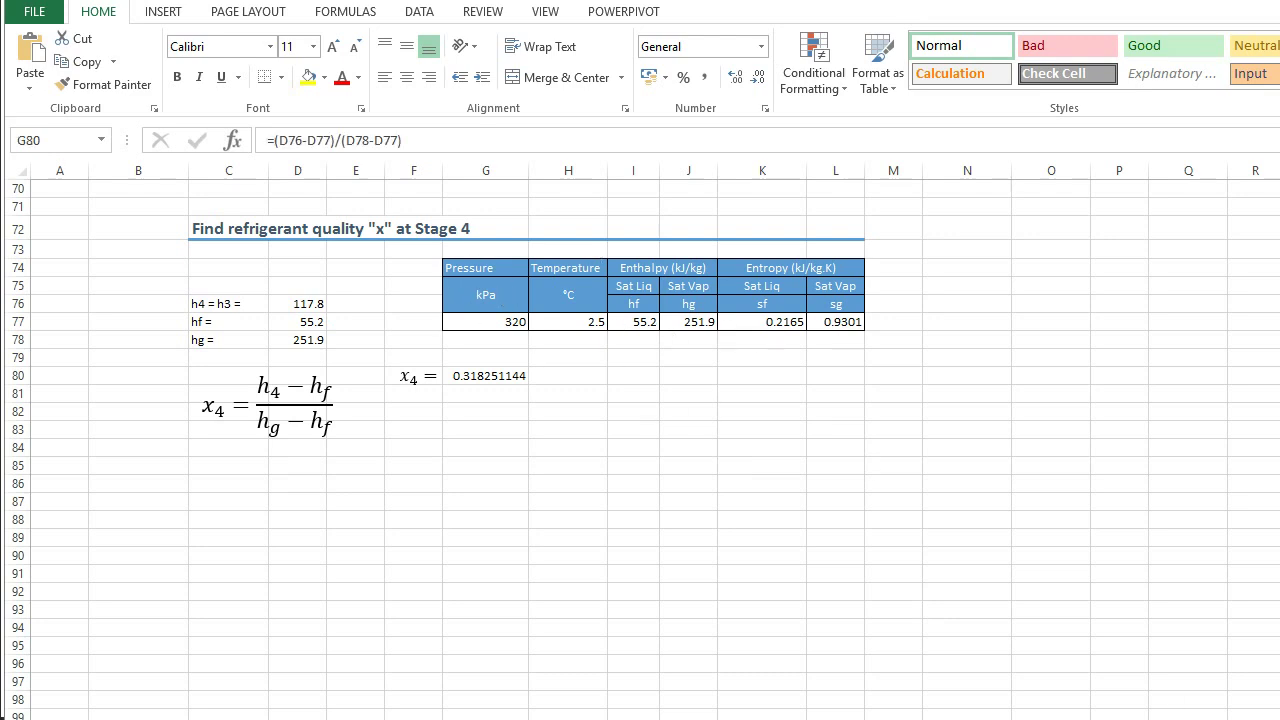
click(480, 376)
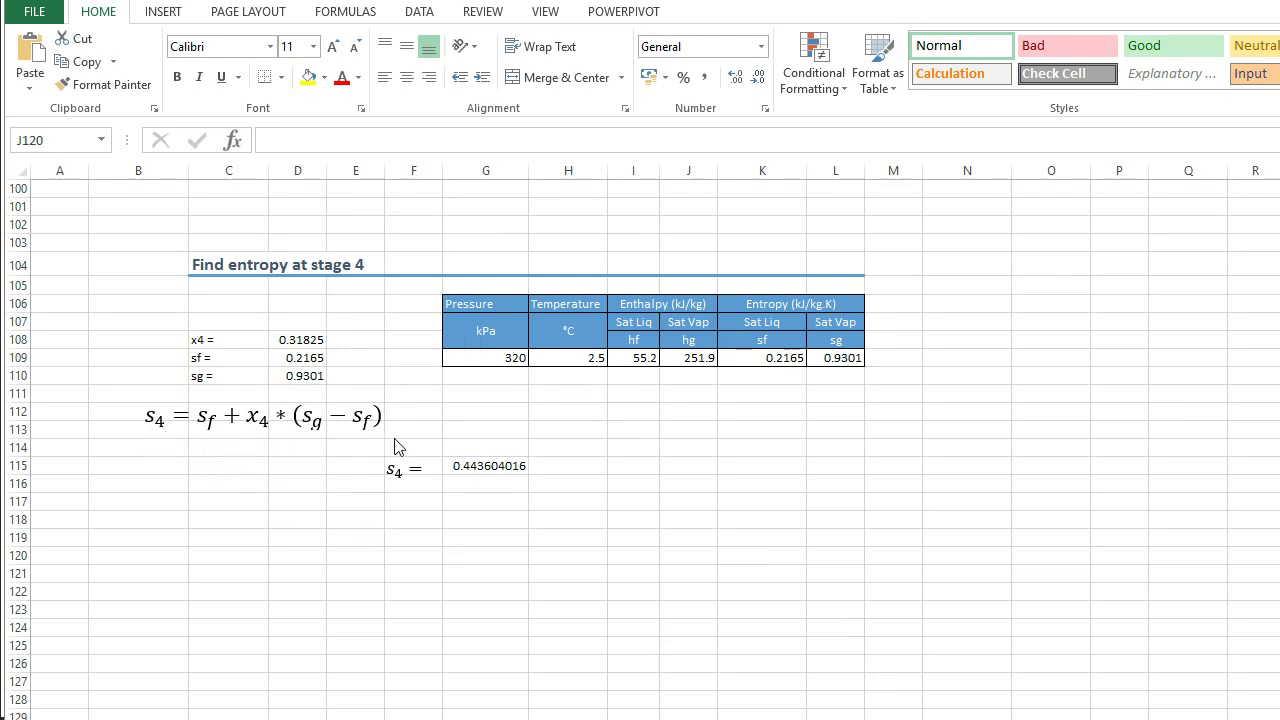
click(222, 341)
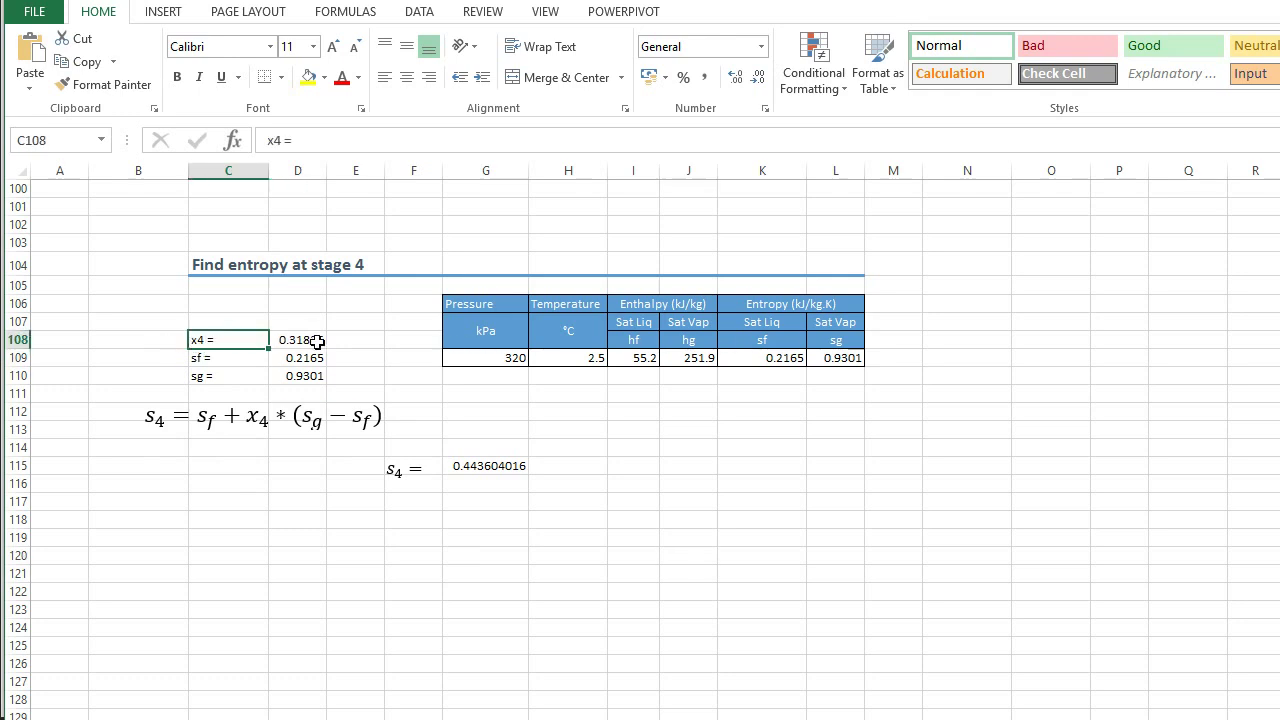
click(238, 358)
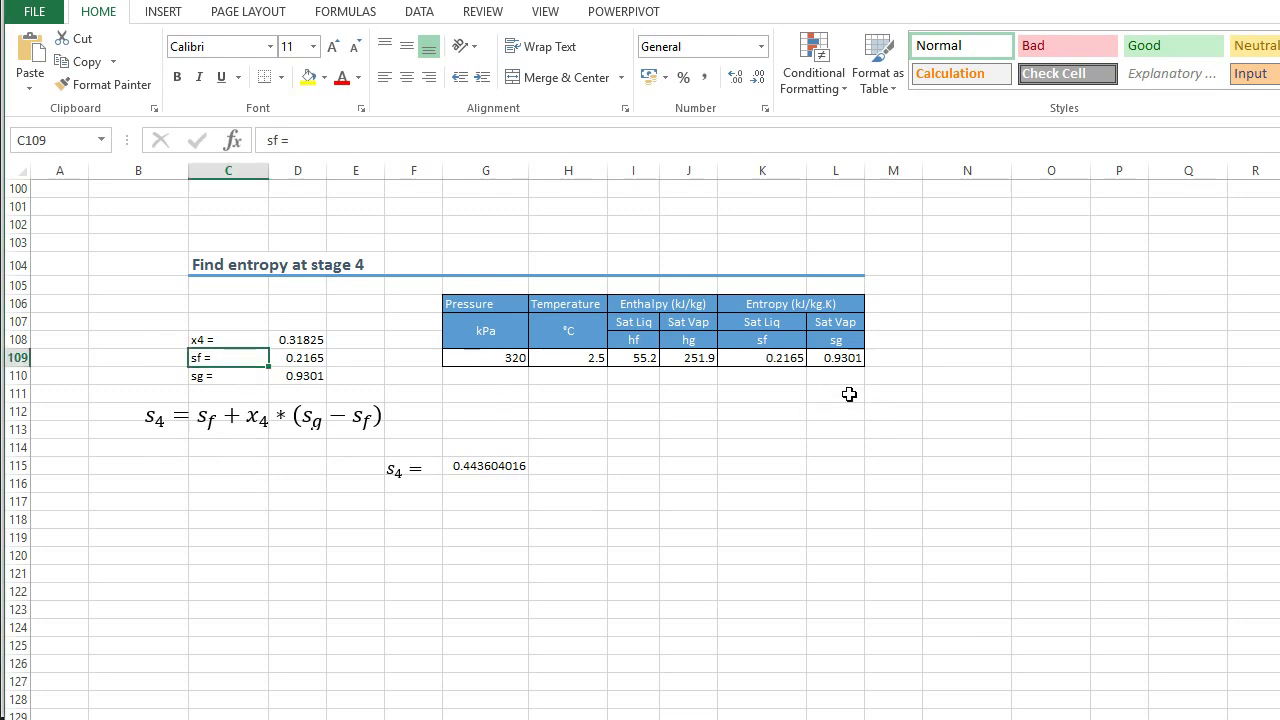
click(838, 358)
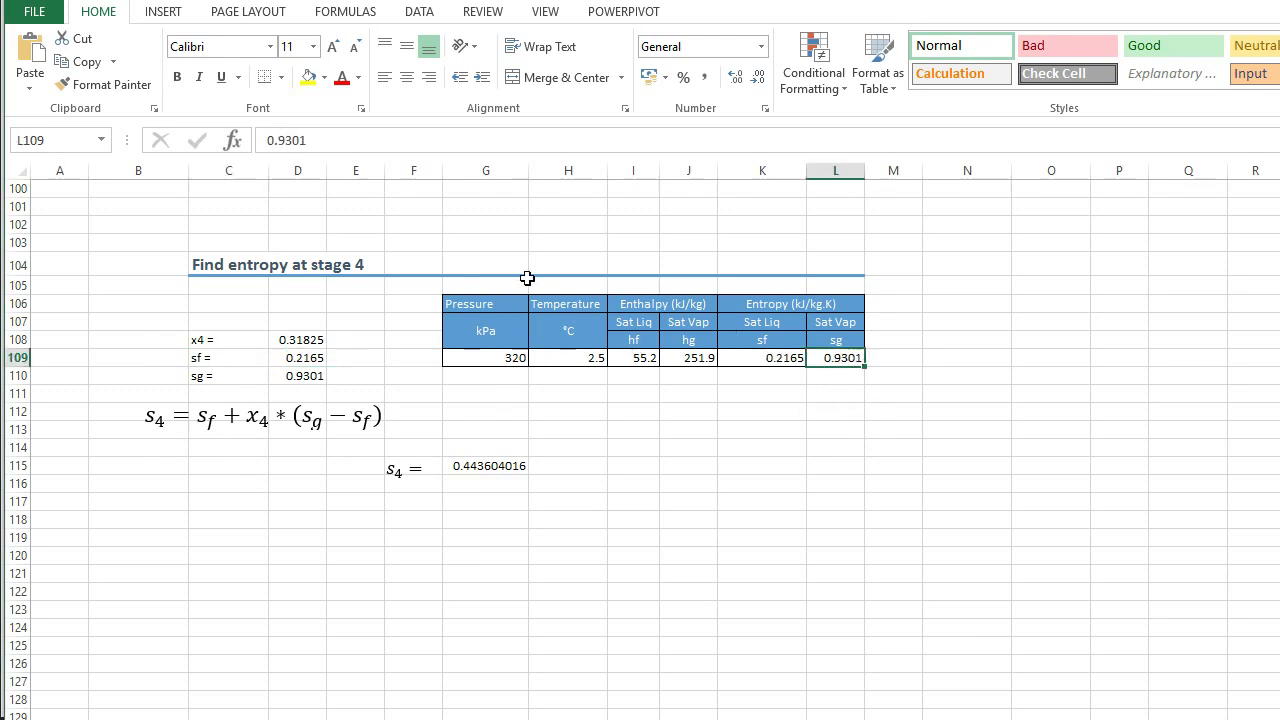
click(788, 342)
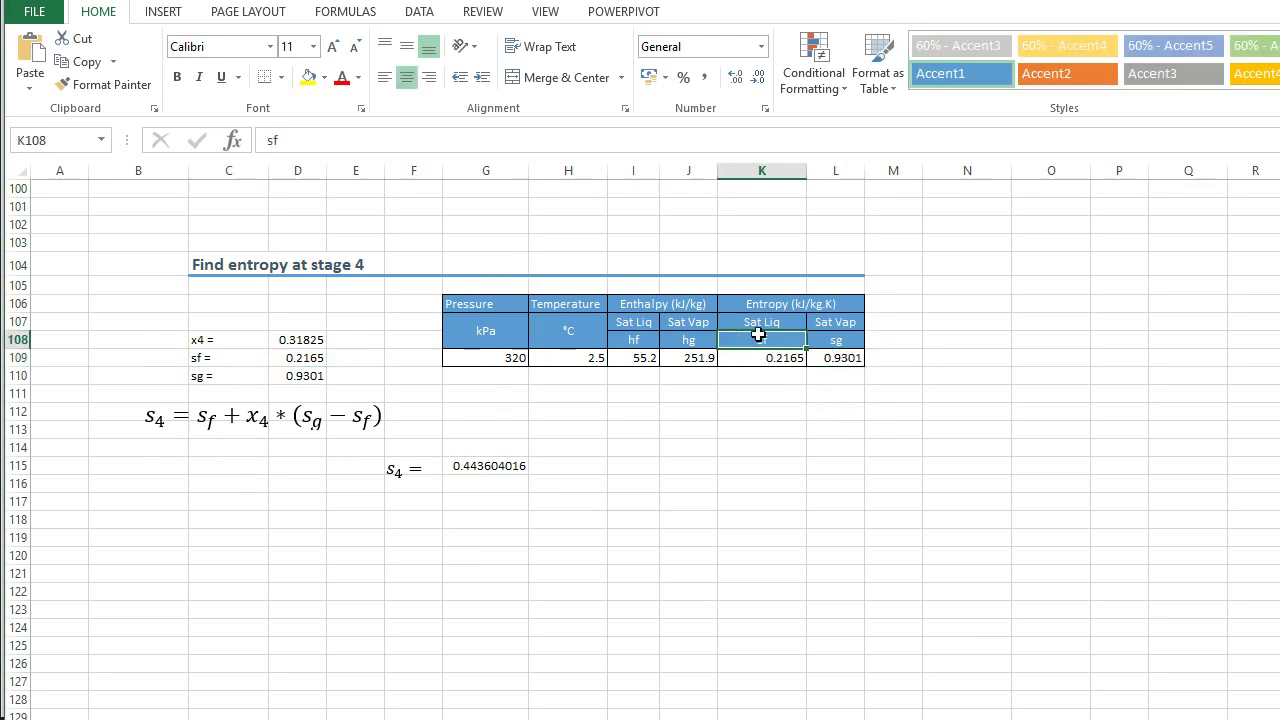
click(851, 340)
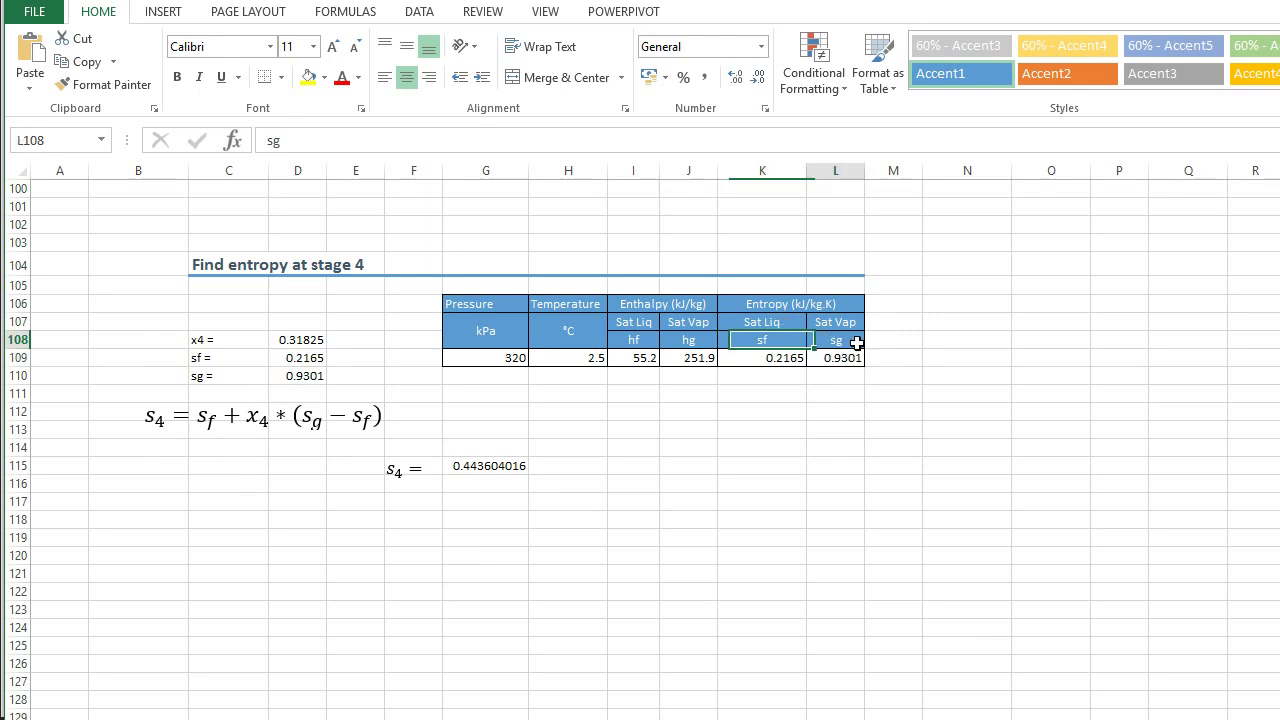
click(851, 322)
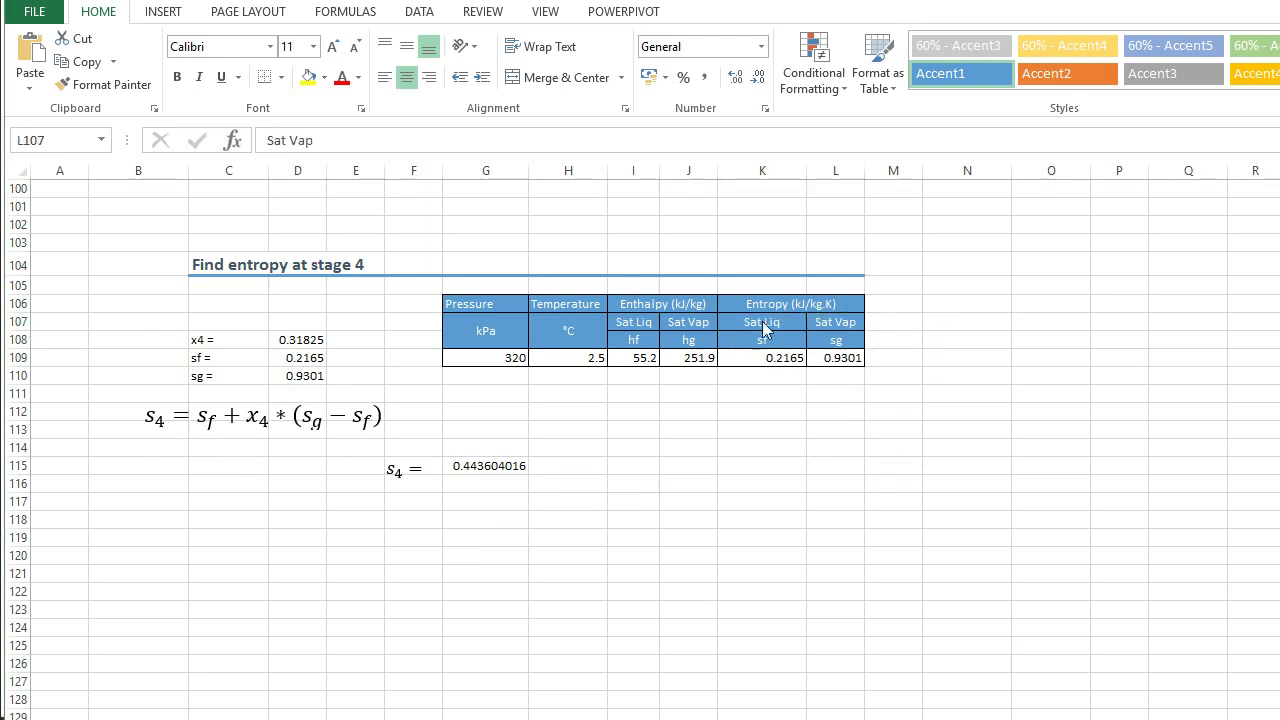
click(480, 467)
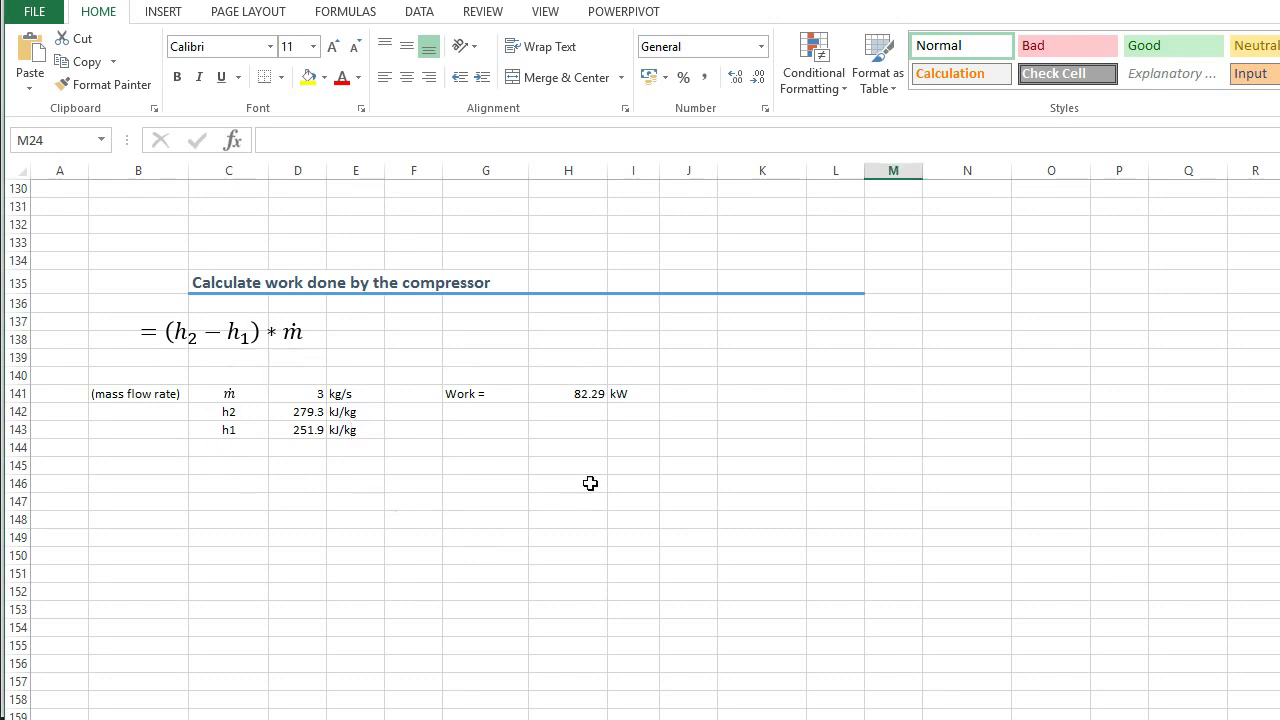
Inspect the compressor work formula in H141 and leave the cell without changing it
click(570, 394)
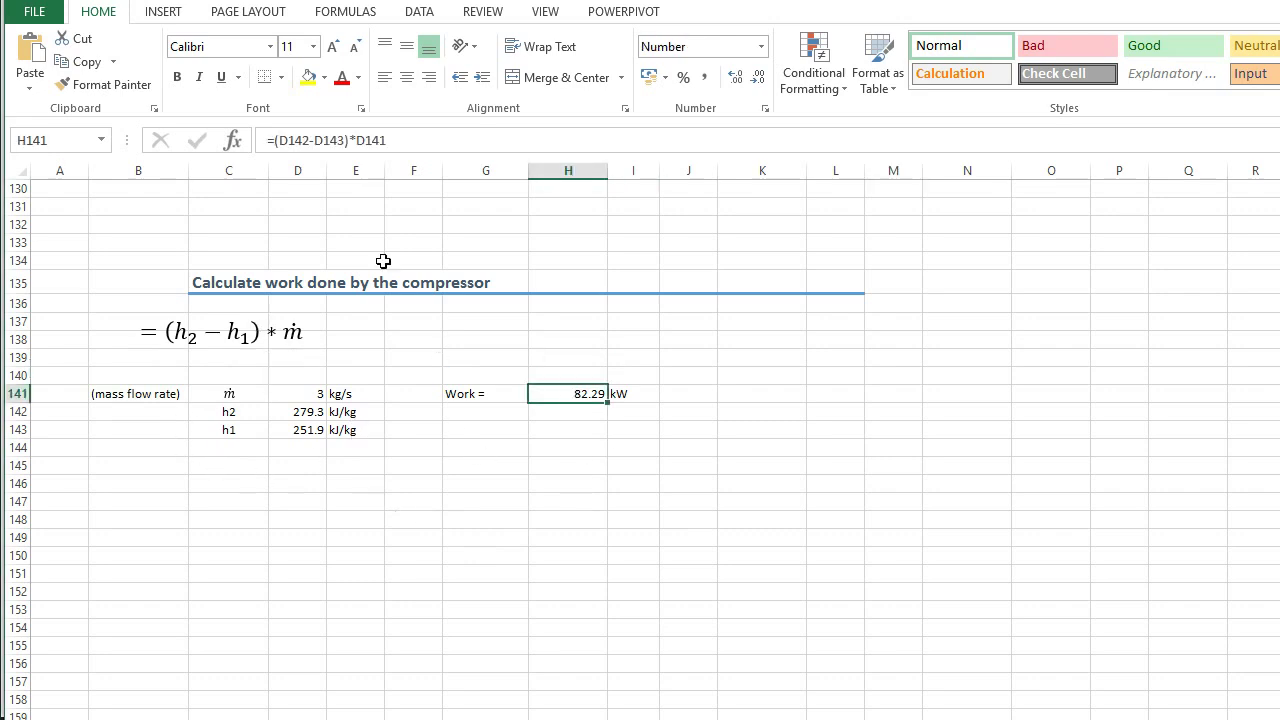
triple_click(429, 145)
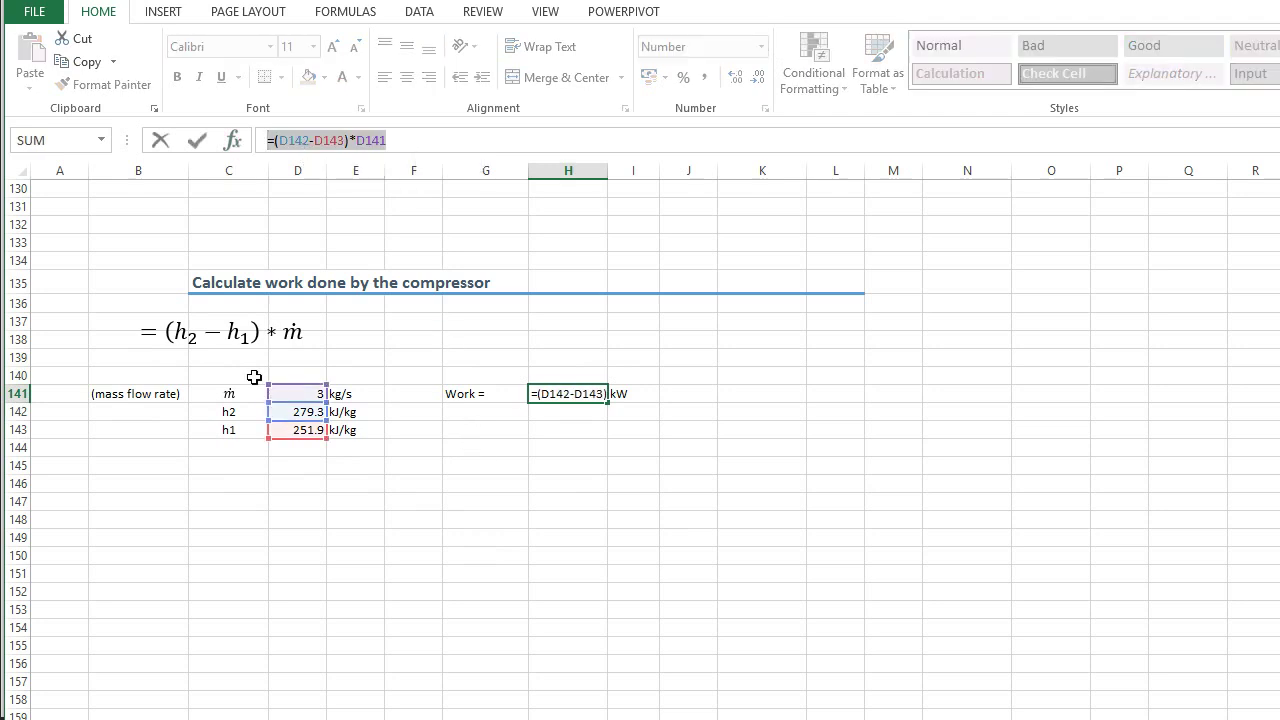
click(640, 480)
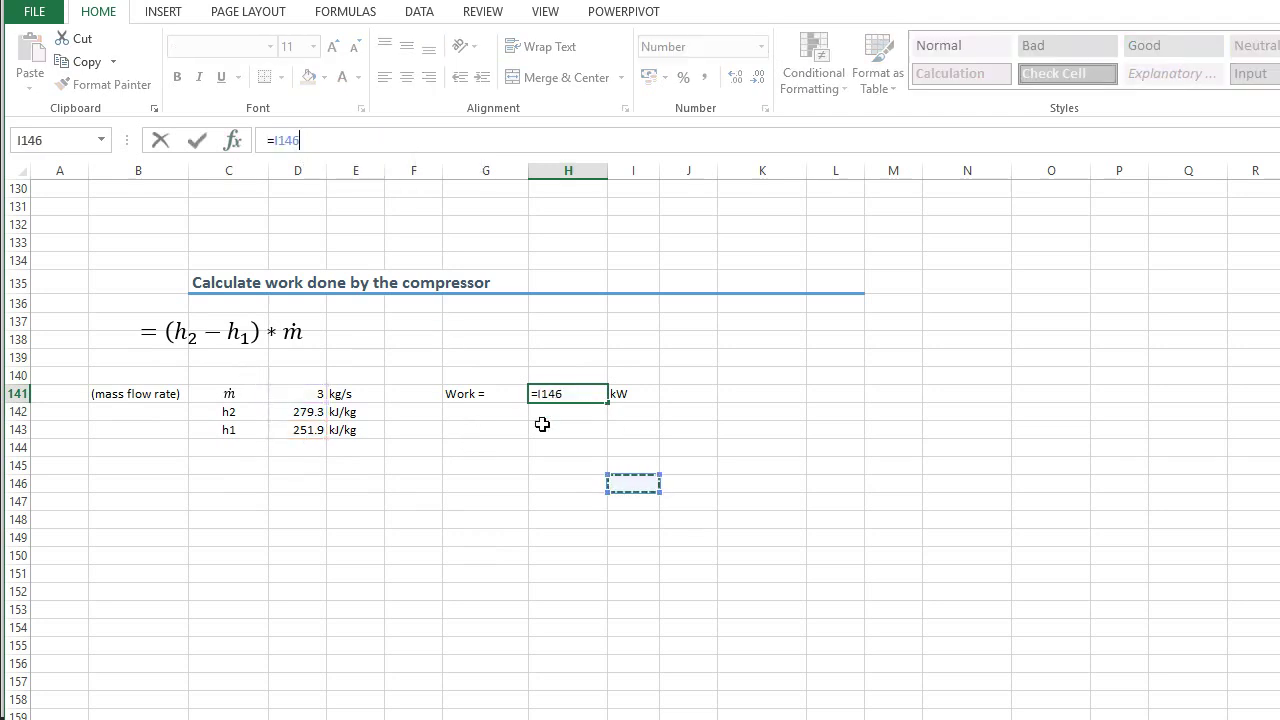
key(Escape)
click(669, 465)
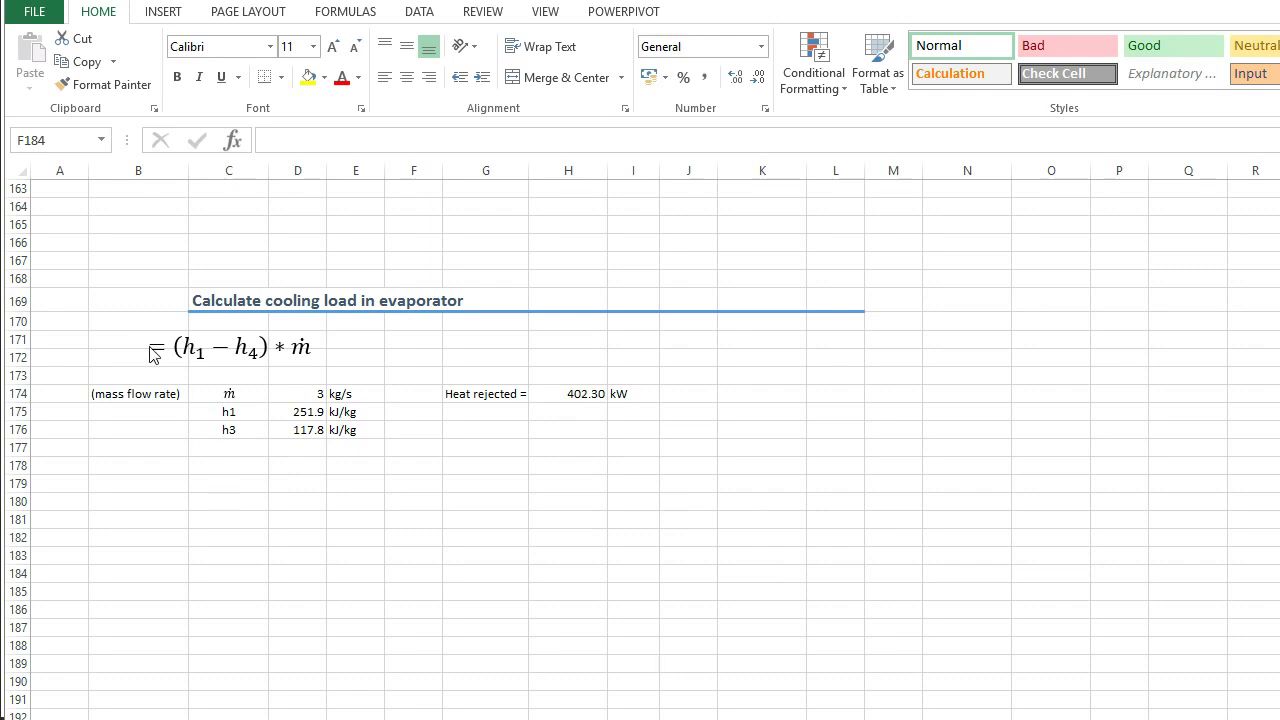
Go through the h1 and h3 entries of the evaporator cooling load section and check the formula in H174
click(251, 412)
click(256, 432)
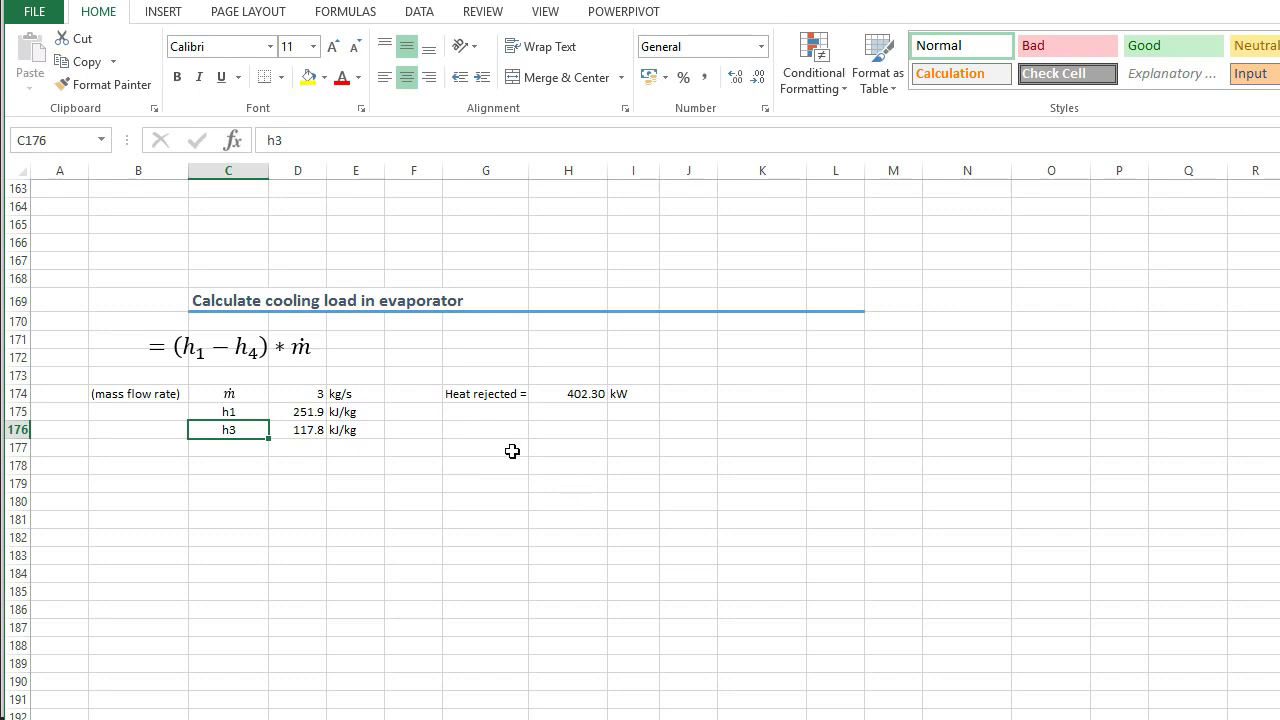
click(580, 395)
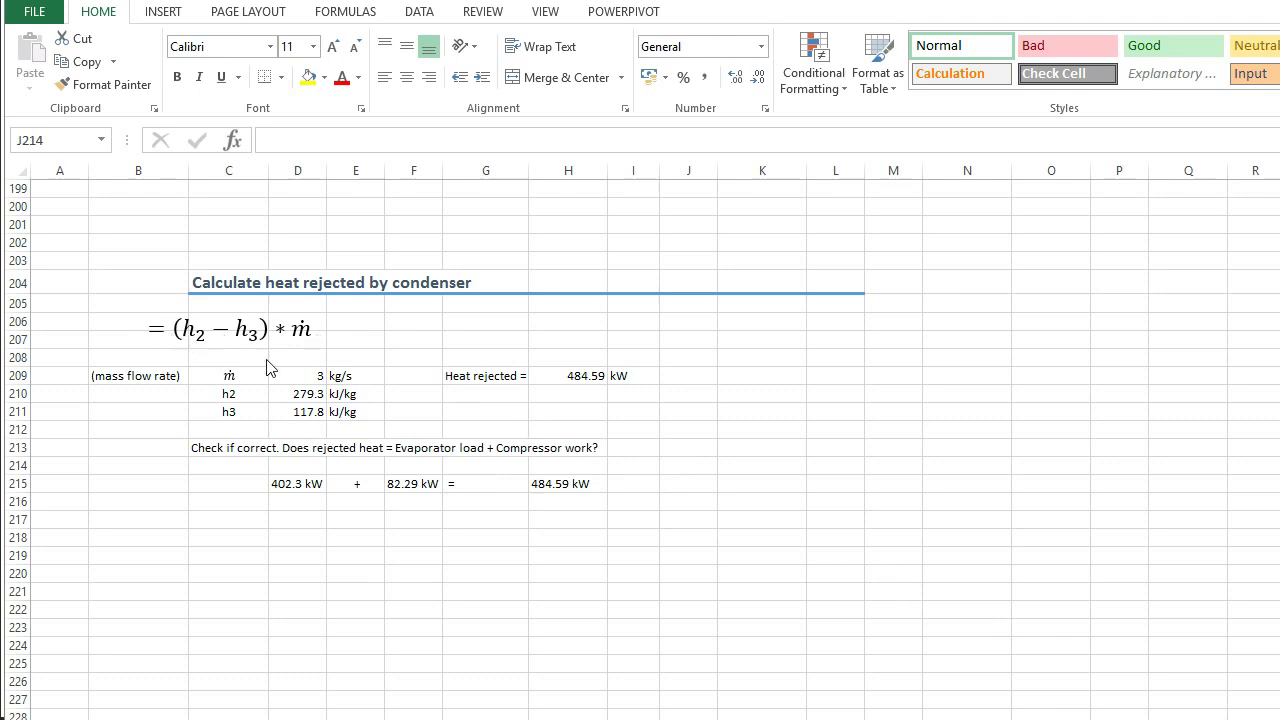
Examine the condenser heat rejection formula in H209 and the evaporator load plus compressor work check in row 215
click(560, 376)
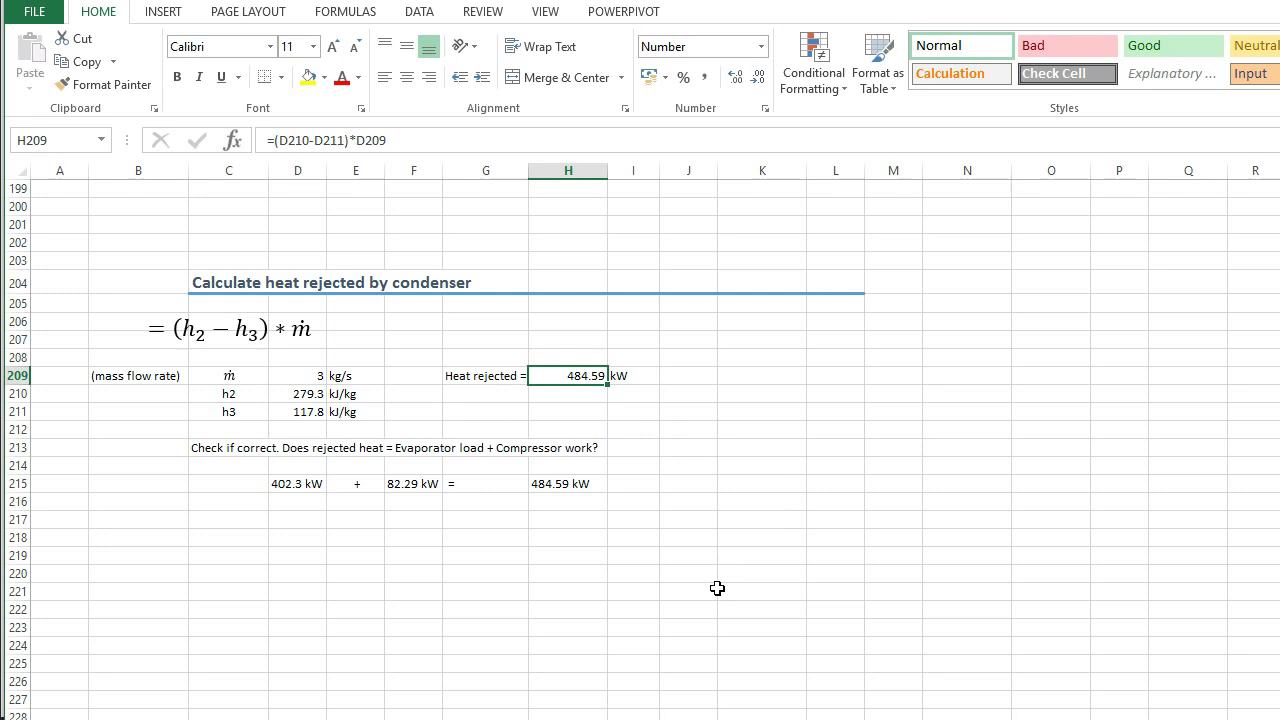
click(628, 518)
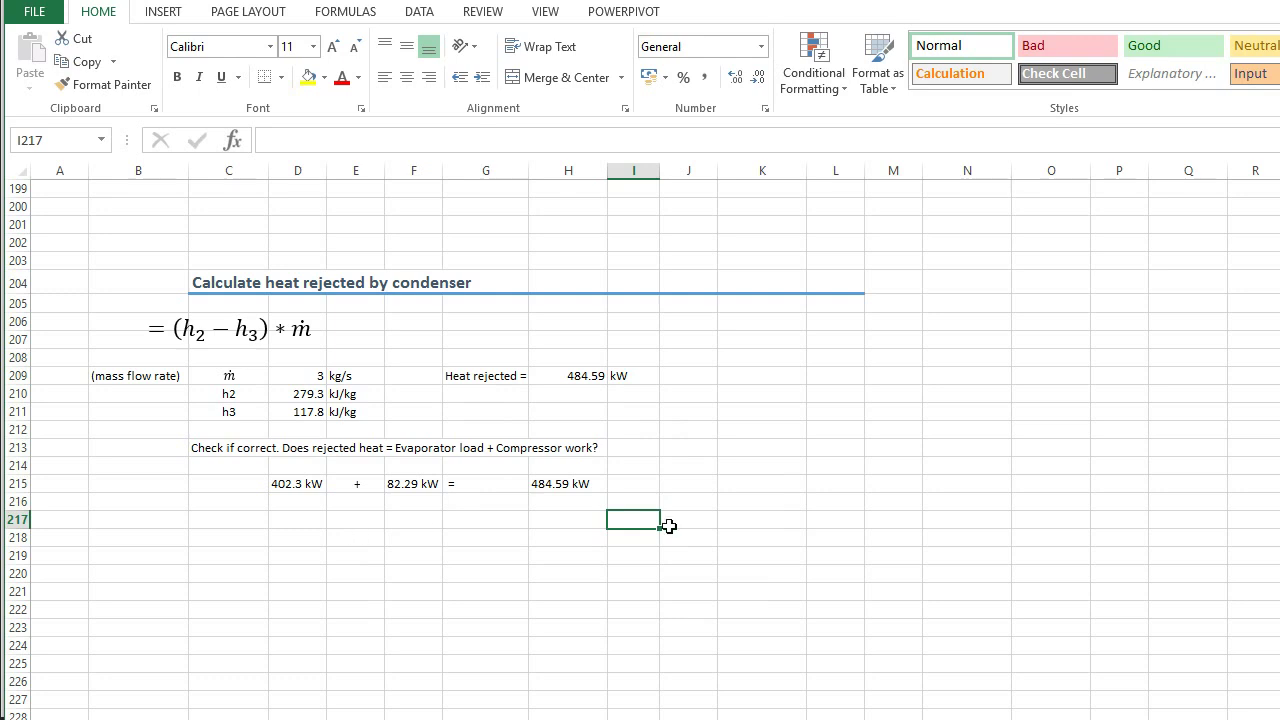
click(287, 482)
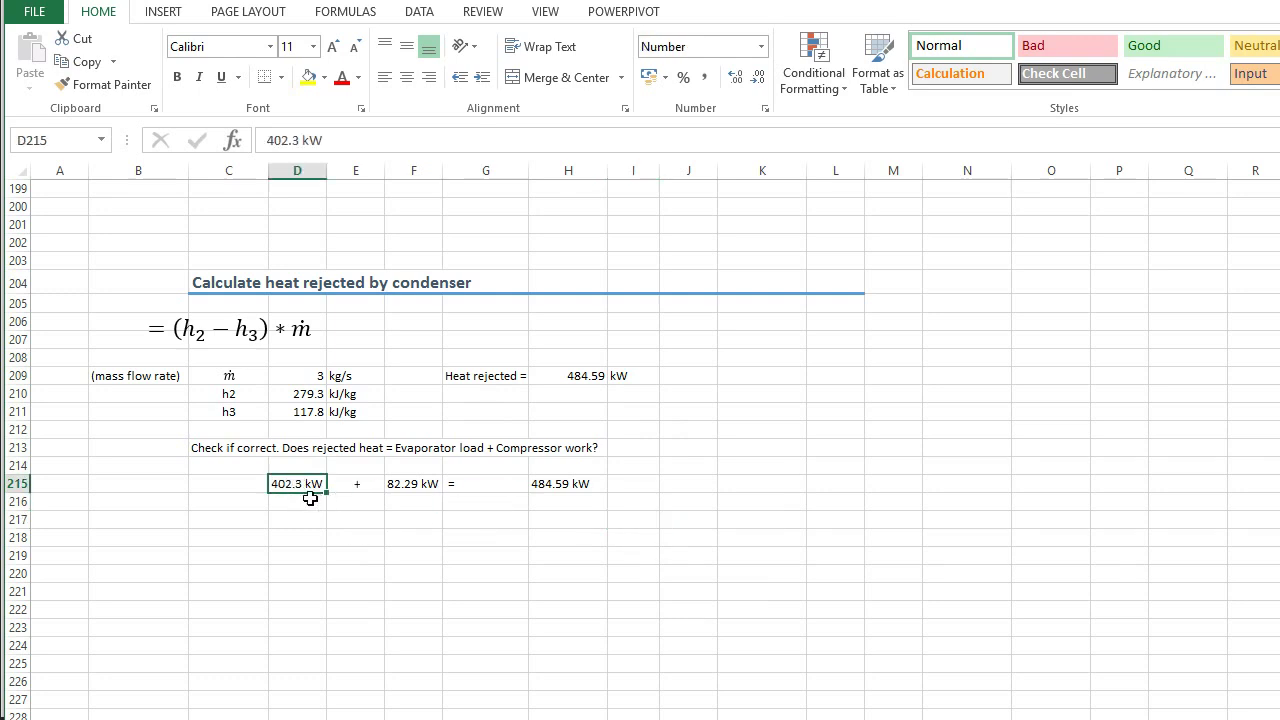
click(408, 490)
click(549, 488)
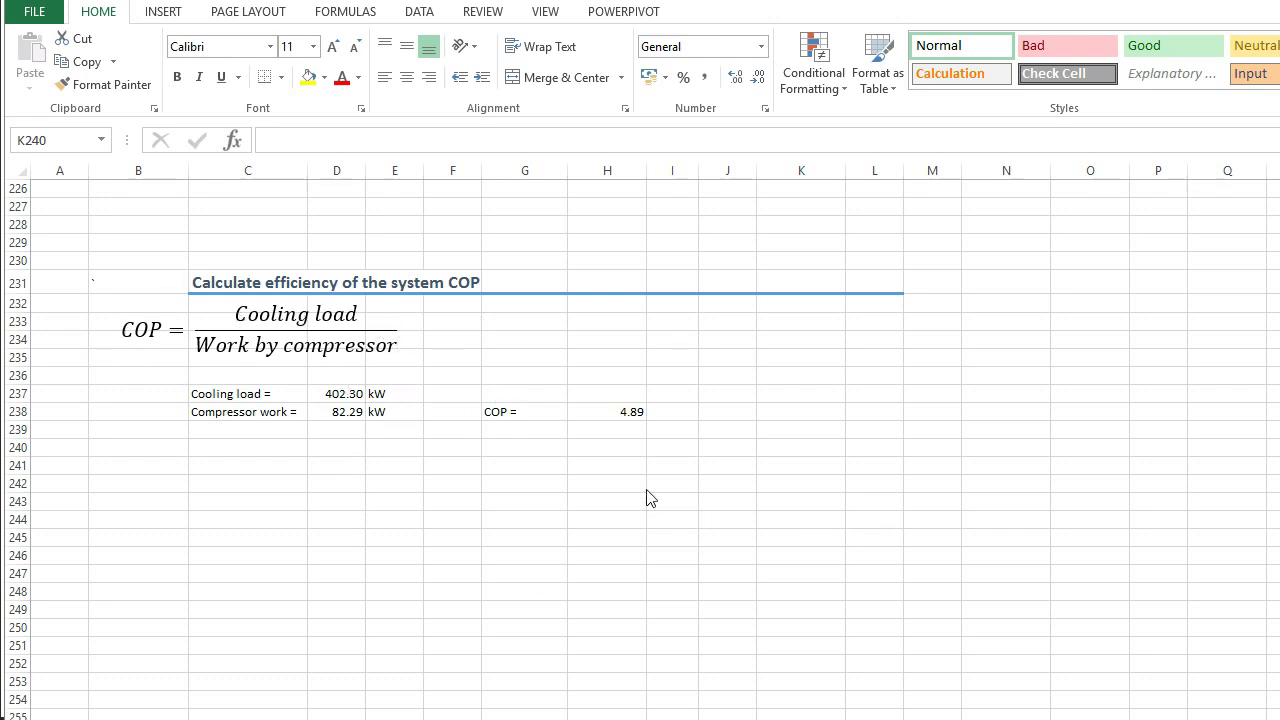
Check the system COP formula in H238
click(624, 415)
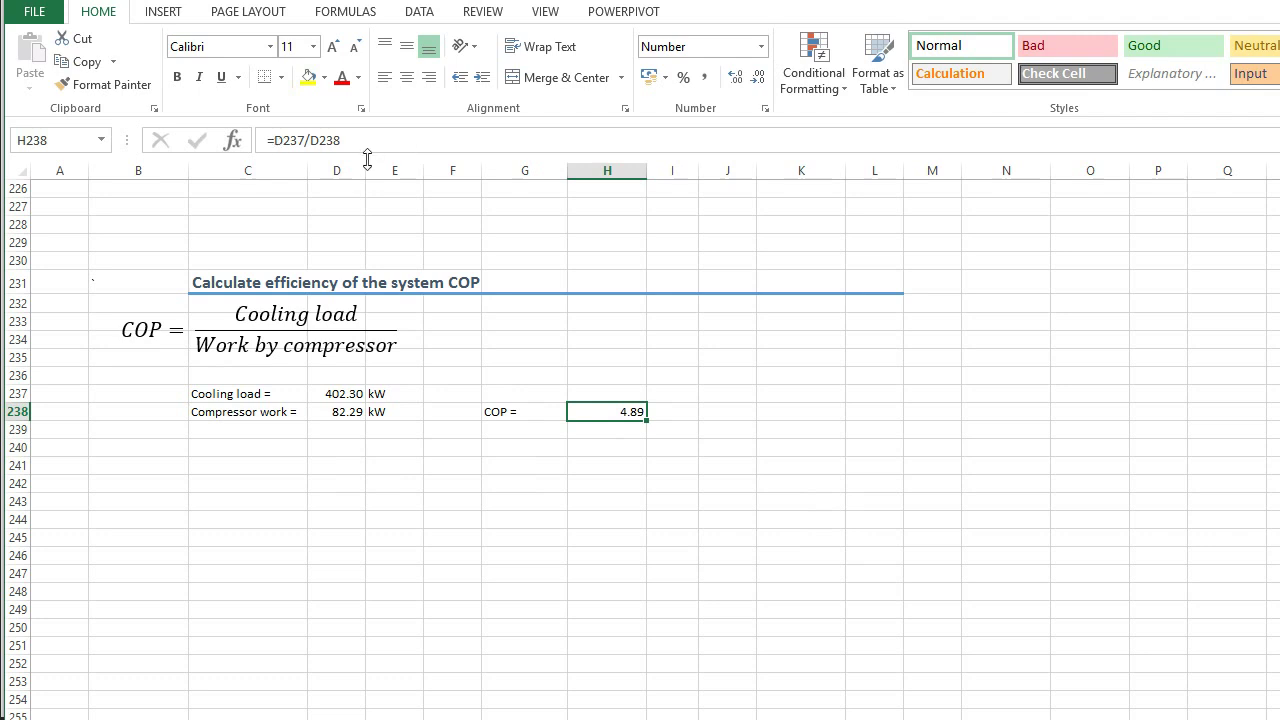